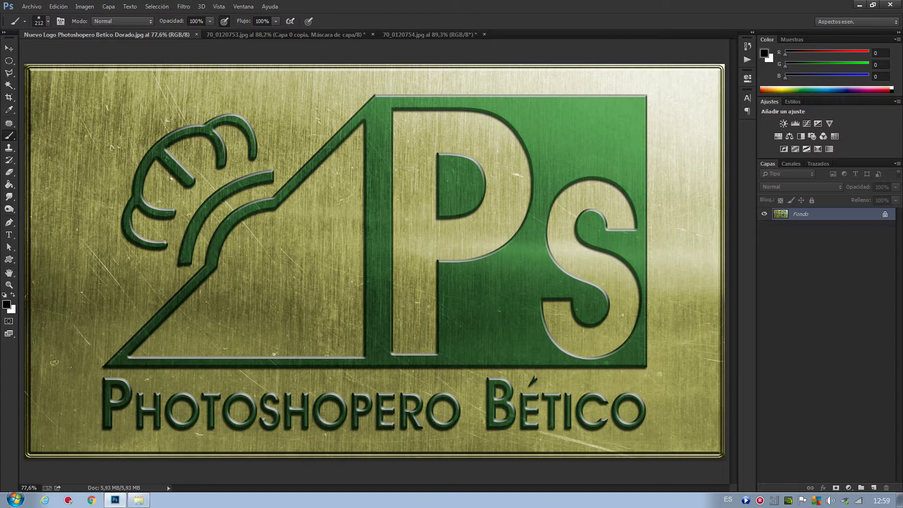
On 70_0120753.jpg, show the Capa 0 copia sharpened layer and toggle it to compare.
click(277, 35)
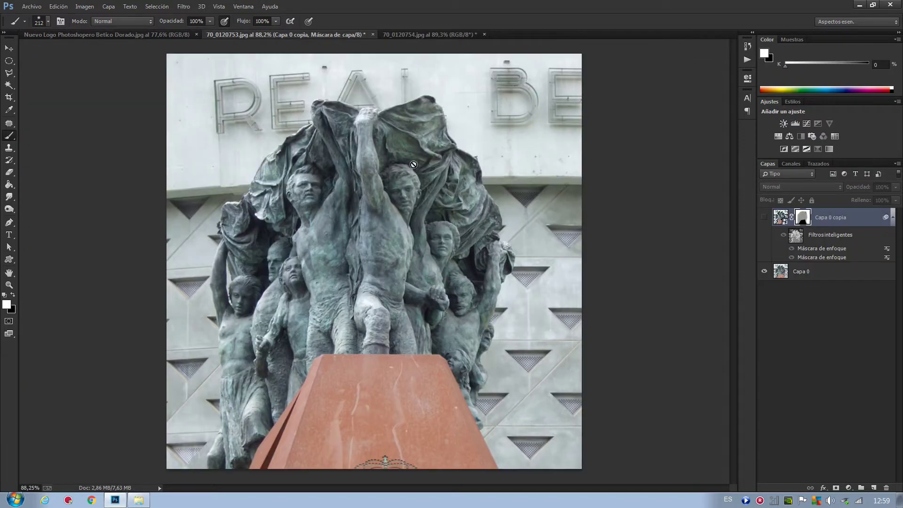
click(764, 218)
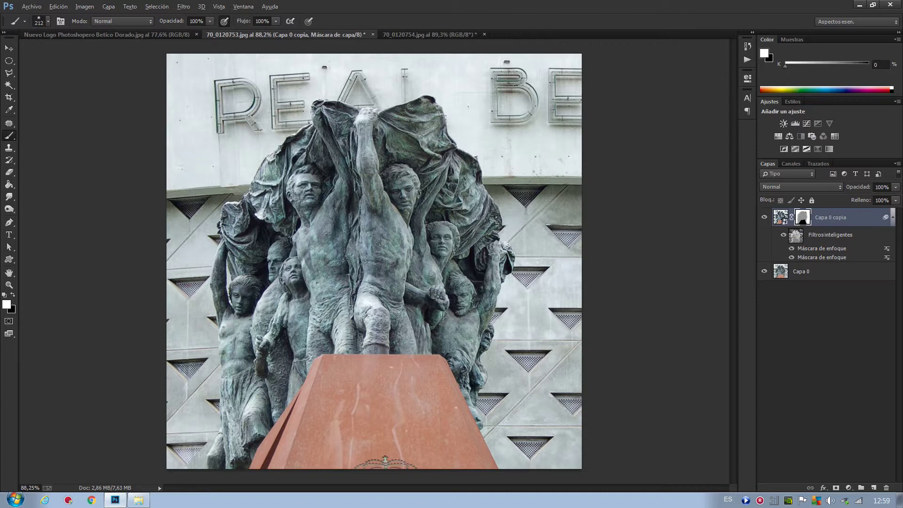
scroll(214, 147, up, 3)
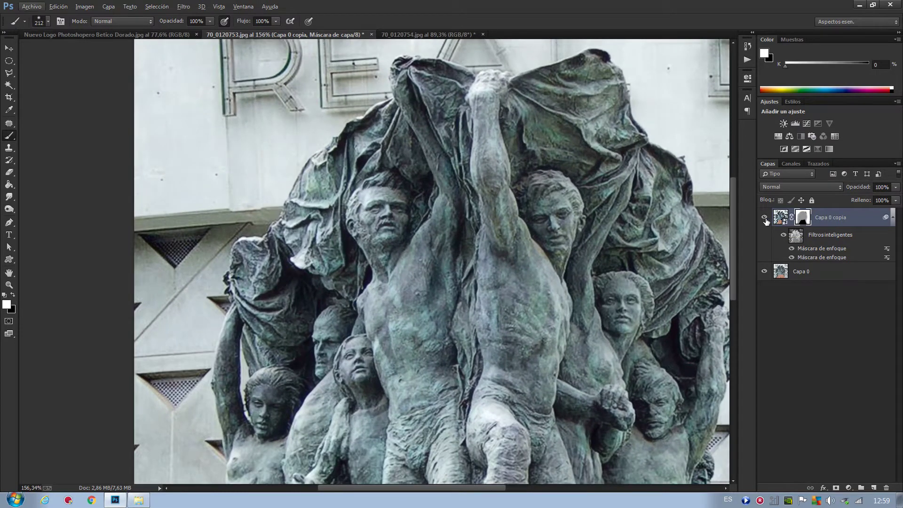
click(765, 218)
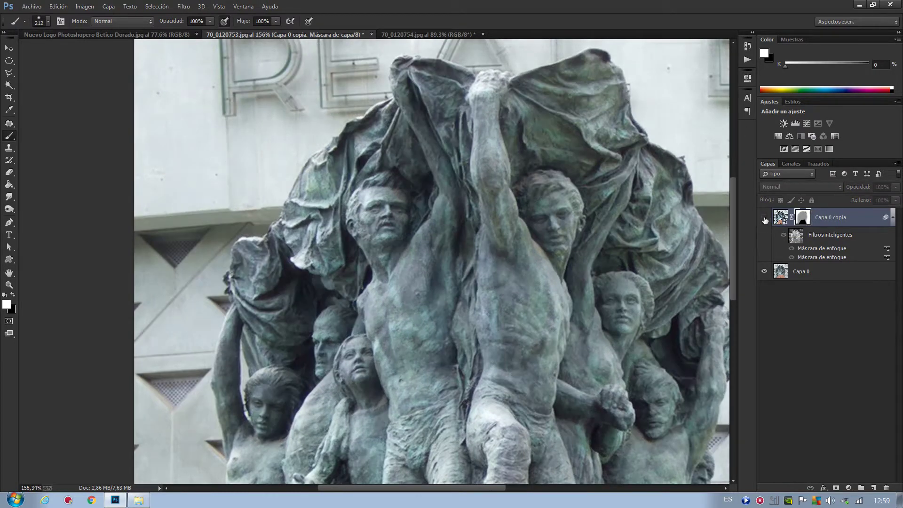
click(764, 217)
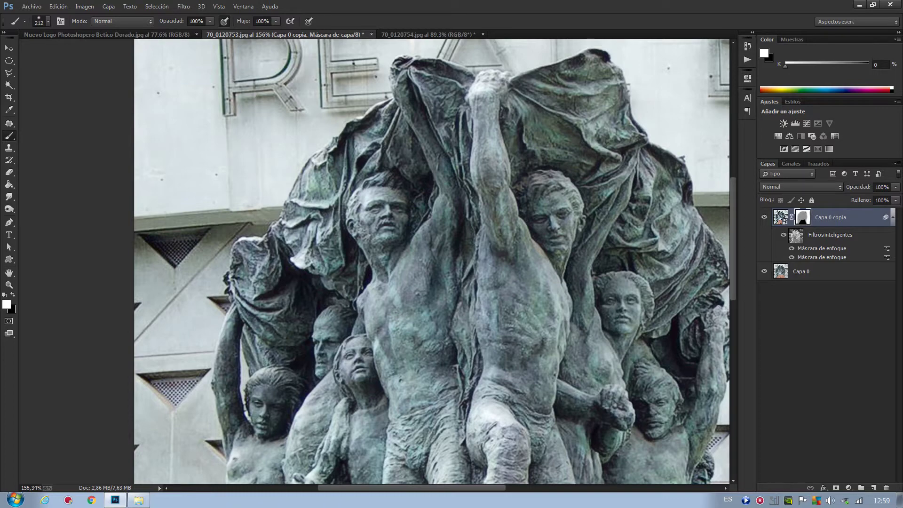
scroll(483, 217, down, 5)
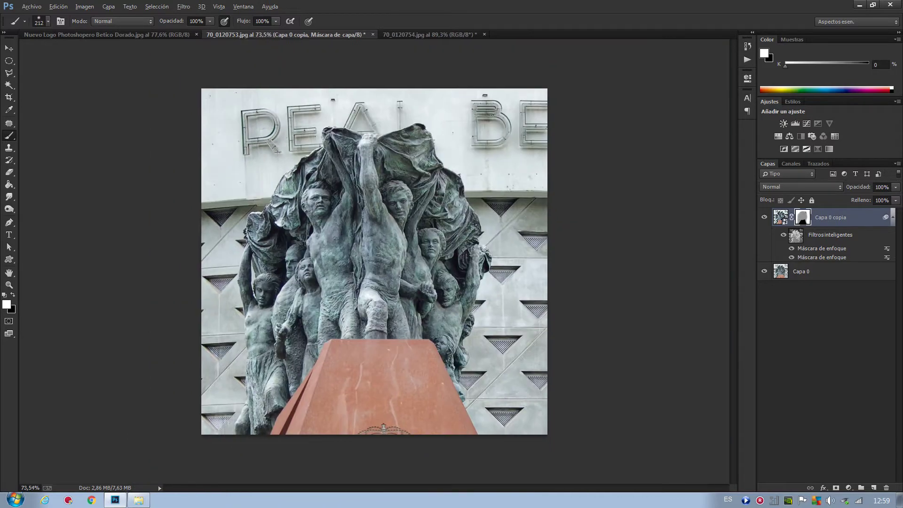
scroll(374, 261, up, 1)
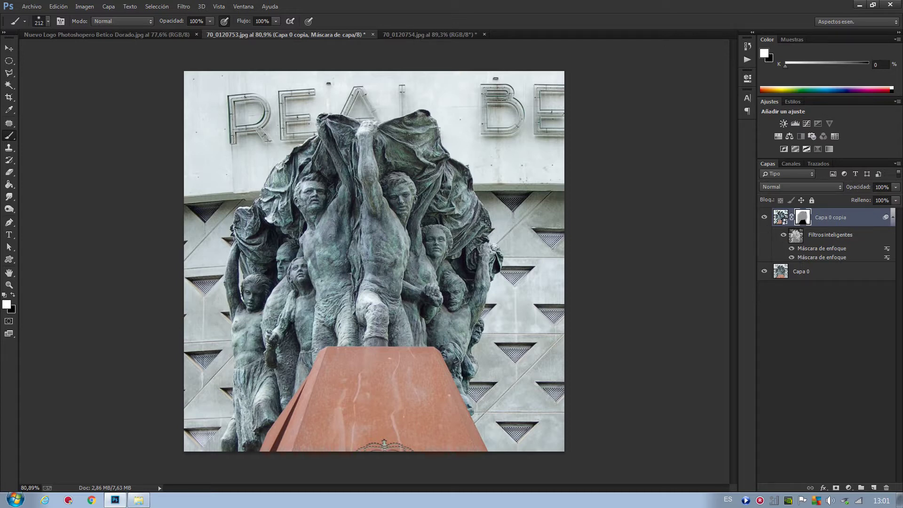
Hide the Capa 0 copia layer and compare the statue photo with the stadium photo.
click(764, 217)
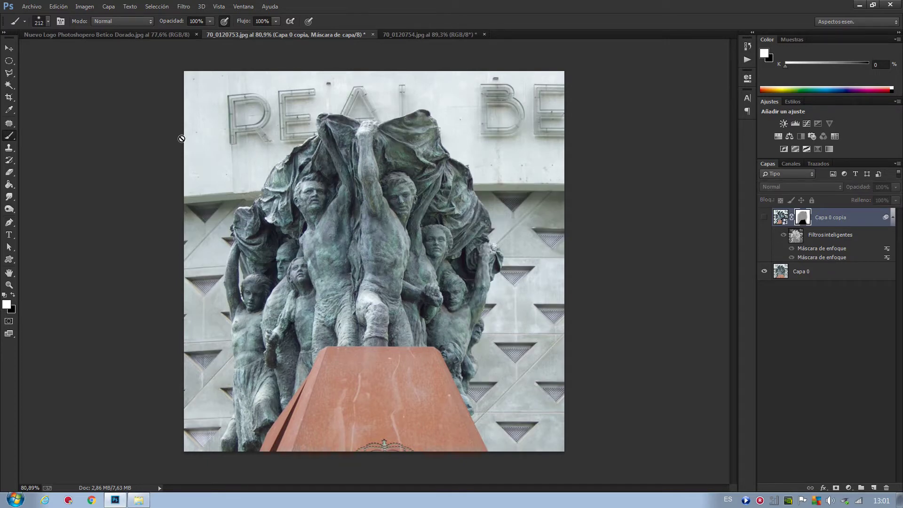
click(399, 34)
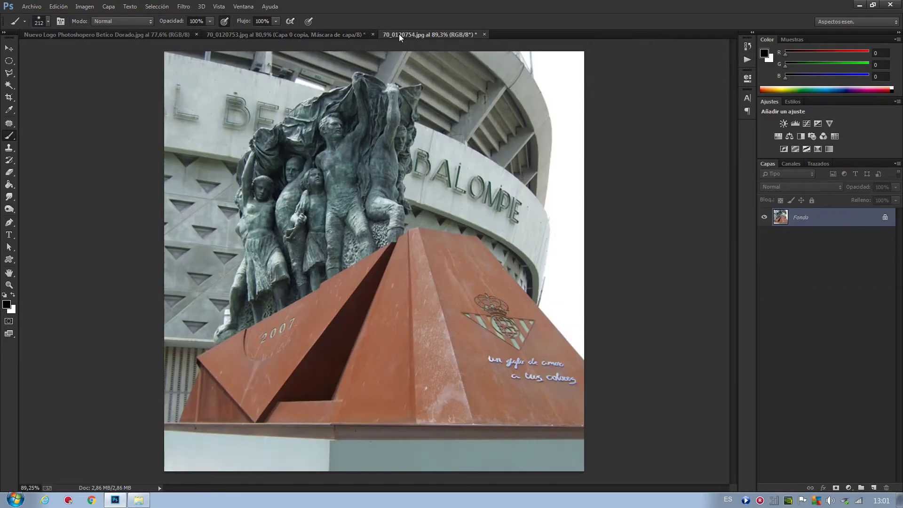
click(302, 36)
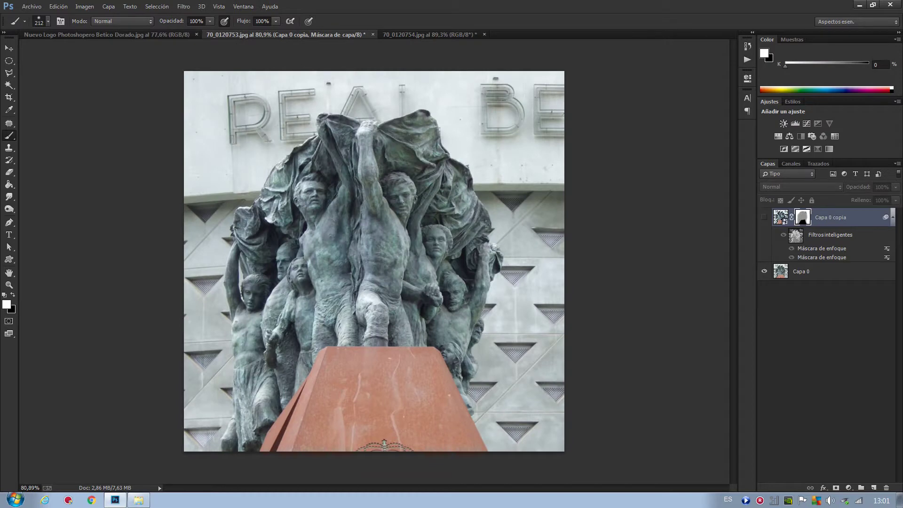
click(409, 34)
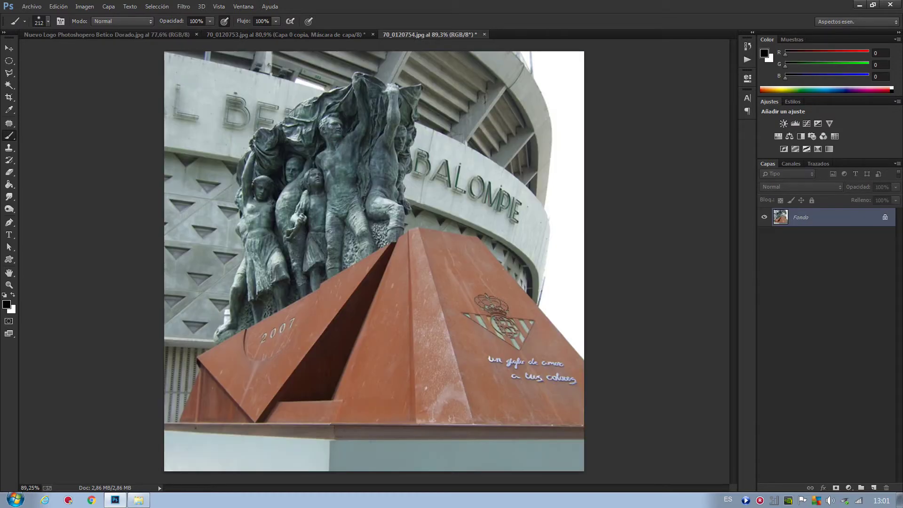
click(274, 34)
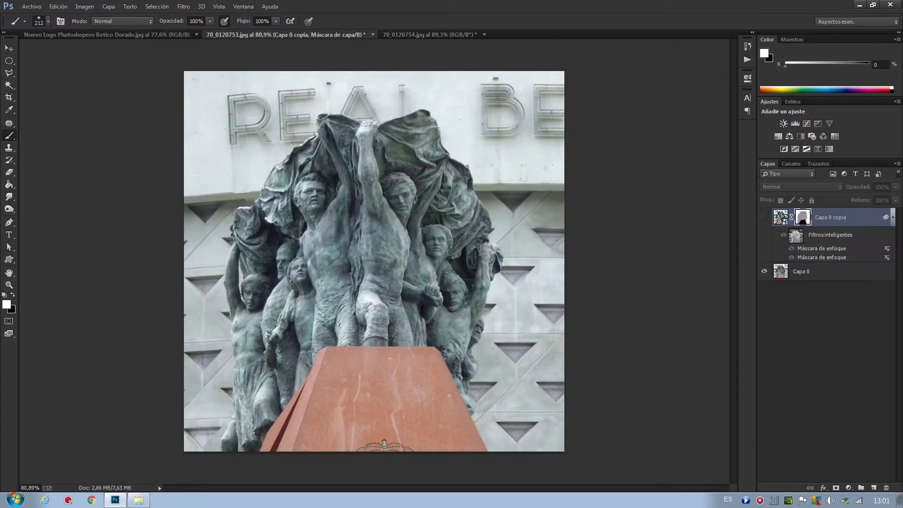
Return to the statue photo, target the layer image, and bring up the History panel.
click(404, 35)
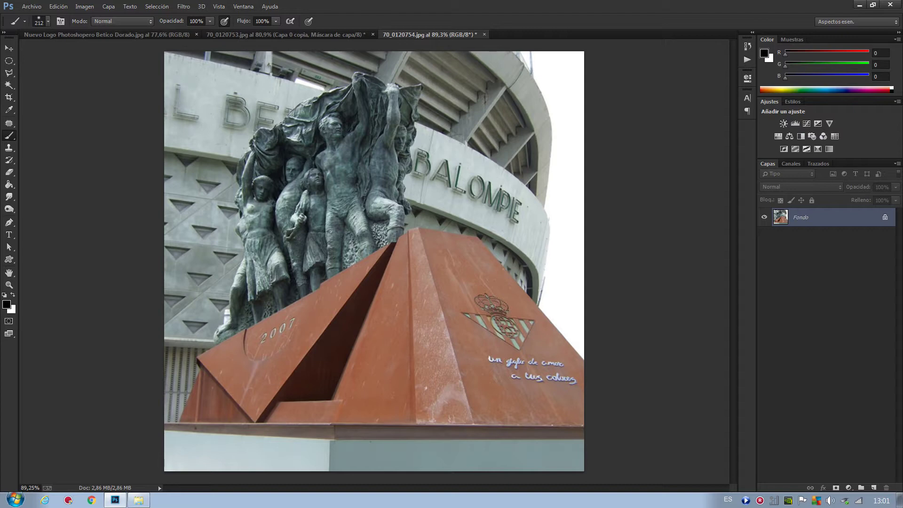
click(276, 35)
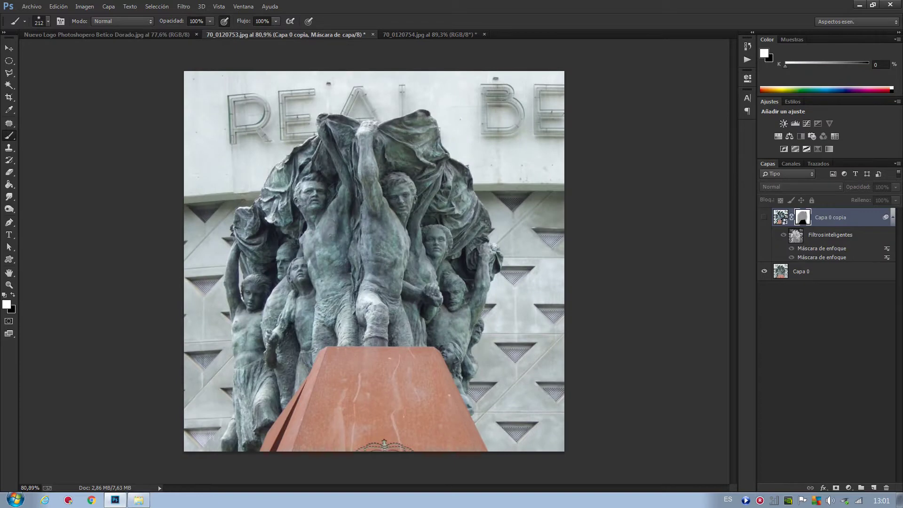
click(405, 35)
click(311, 35)
key(ctrl+2)
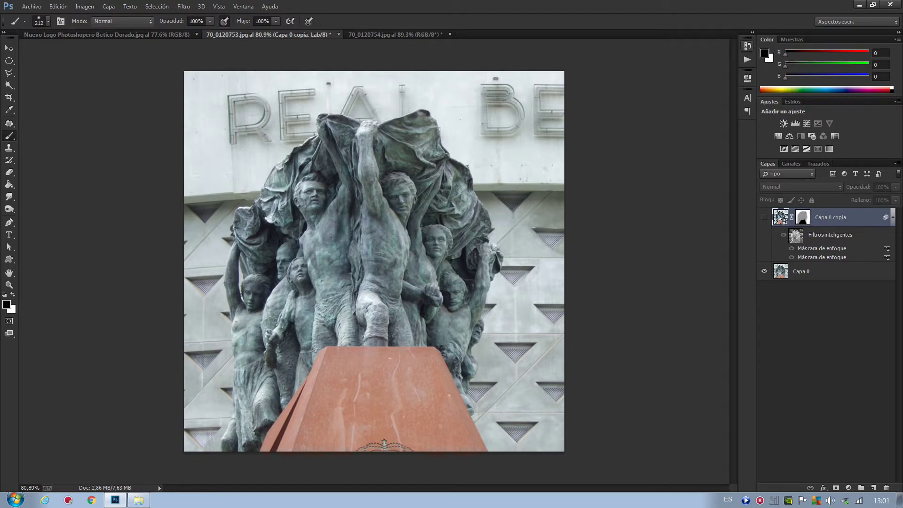
click(748, 46)
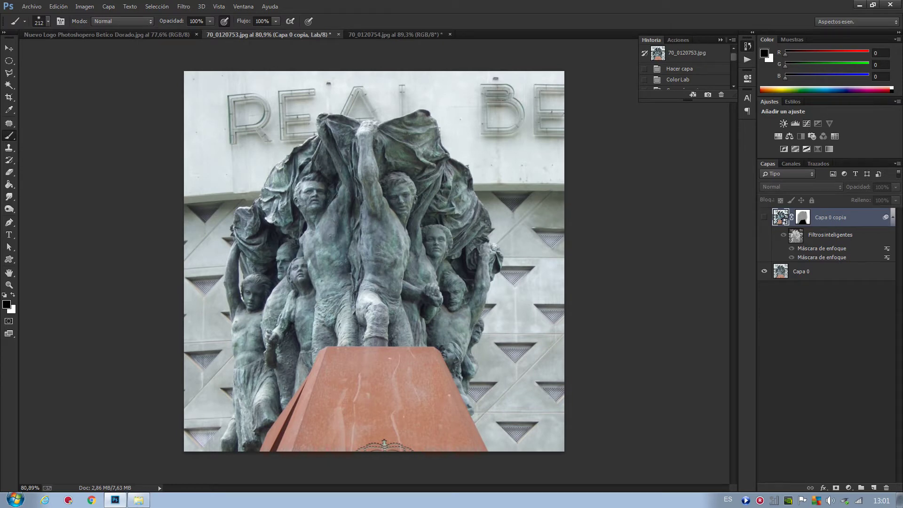
Revert the statue photo to its original opened-state snapshot in History.
click(682, 55)
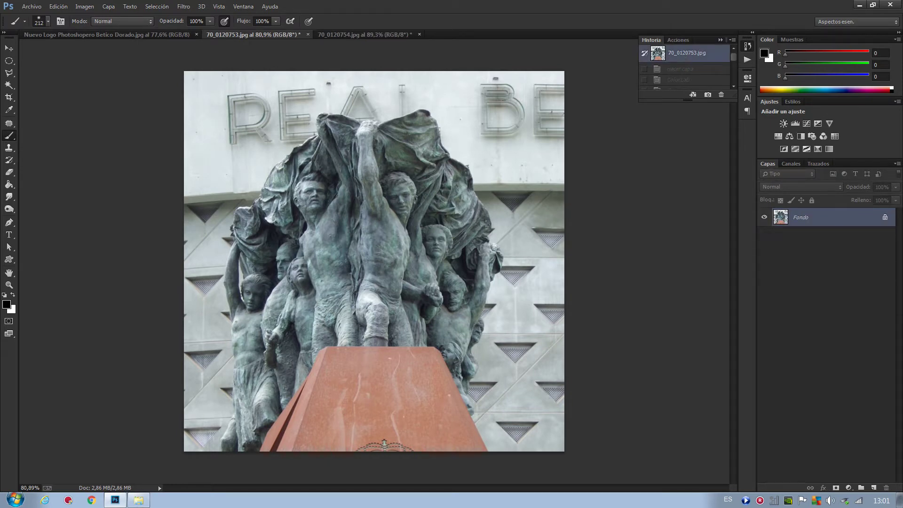
click(720, 41)
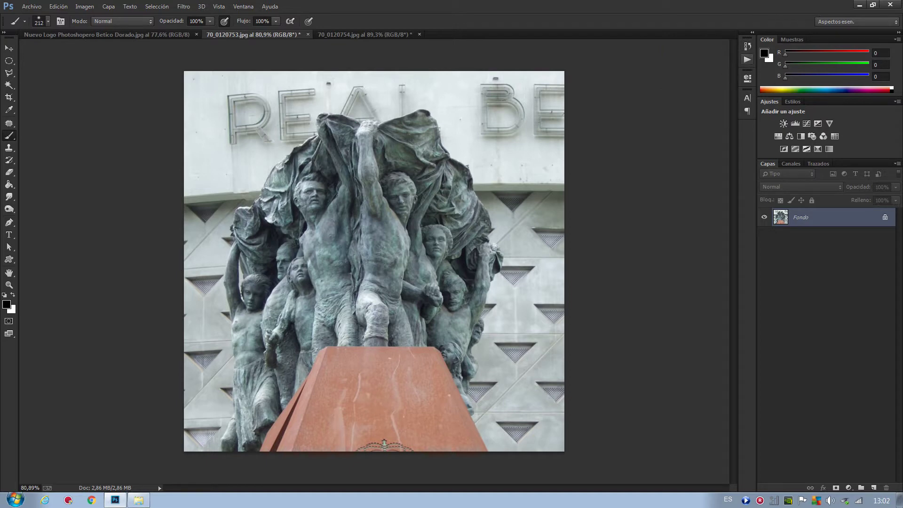
click(747, 58)
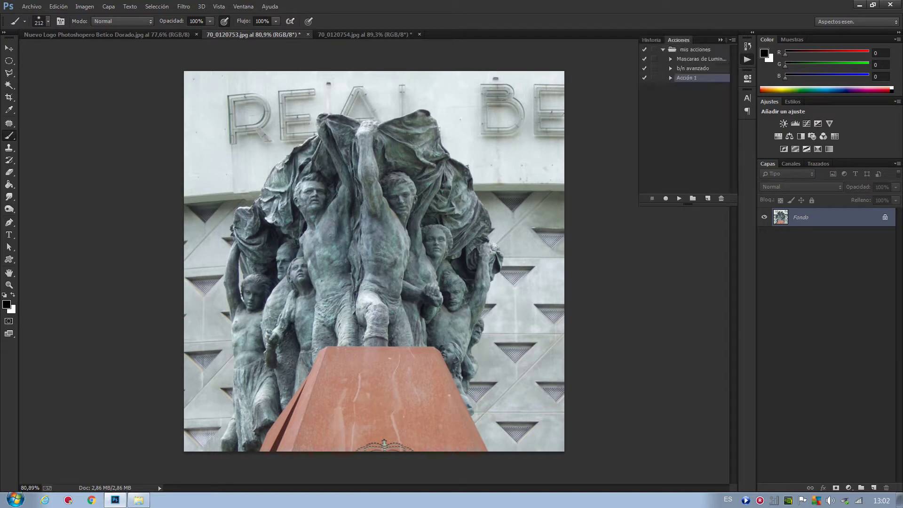
Record a new action named Doble Enfoque that first unlocks Fondo into Capa 0.
click(708, 199)
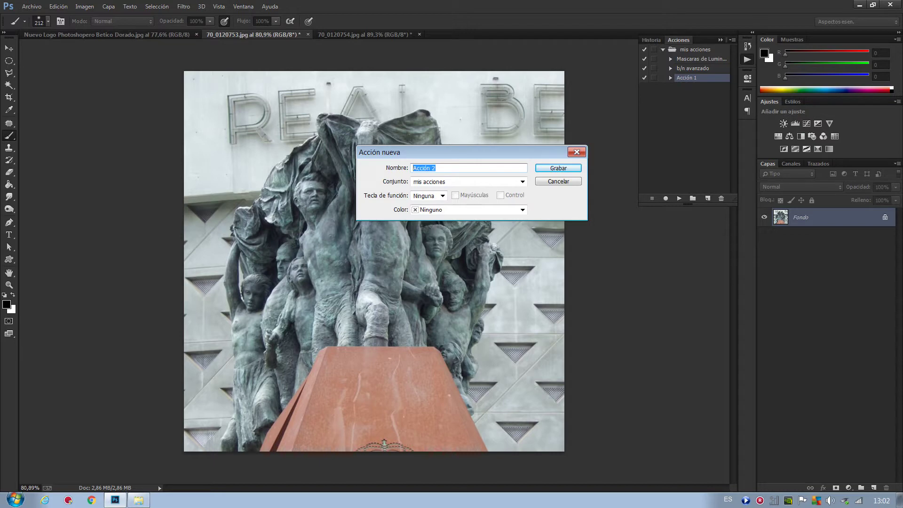
text(Doble)
text( Enf)
text(oque)
key(Return)
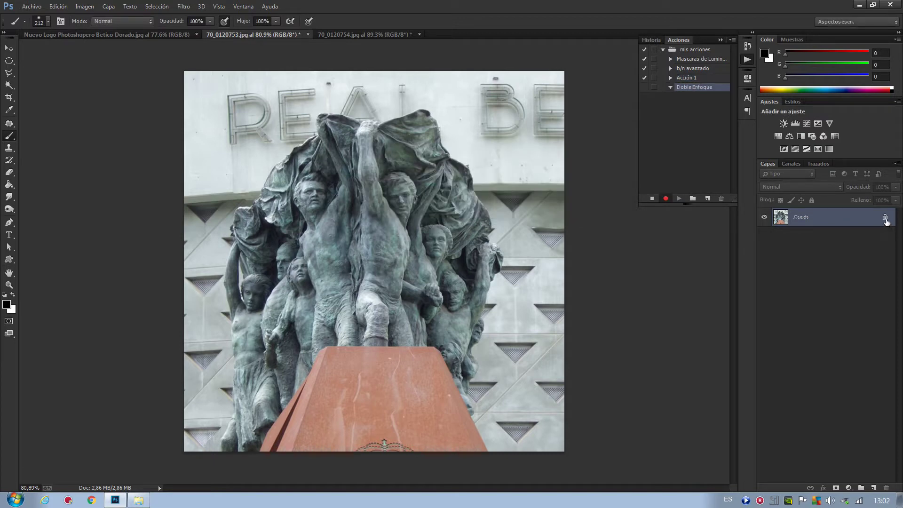
click(885, 217)
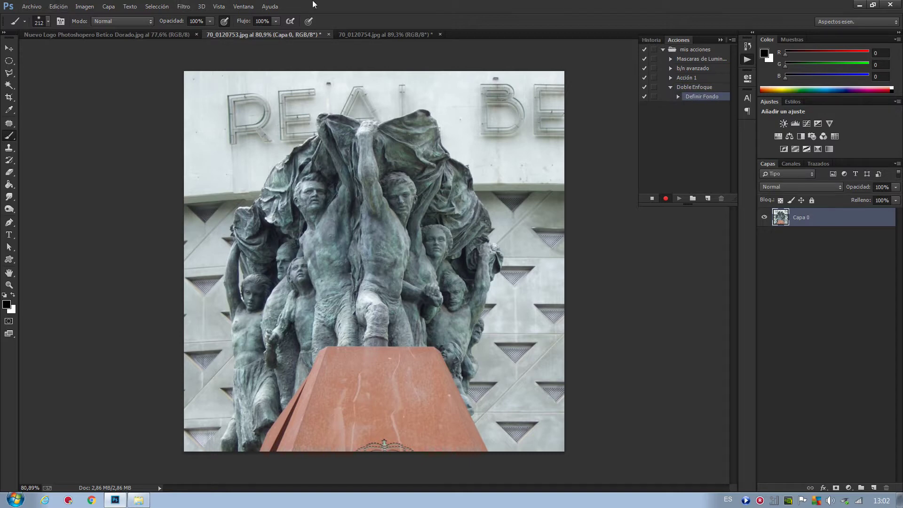
Convert the statue image to Lab colour mode.
click(86, 8)
mouse_move(92, 18)
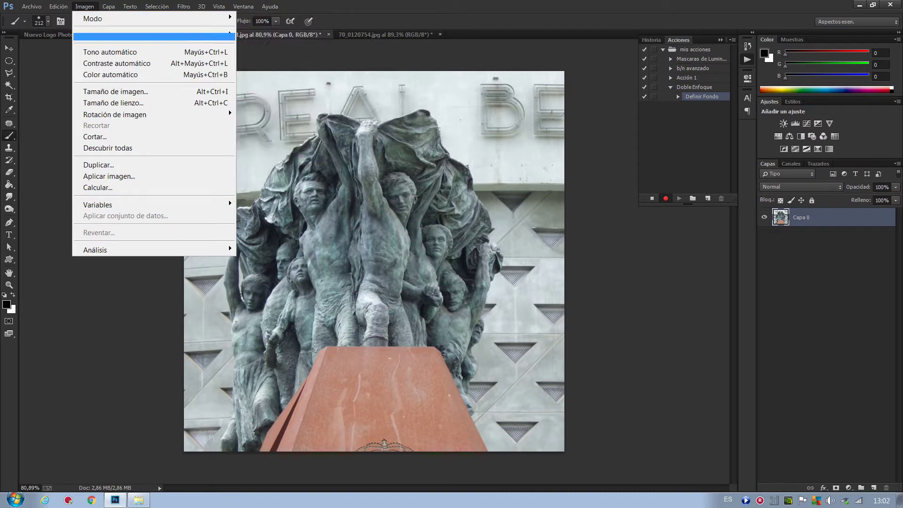
key(Down)
key(Down)
key(Return)
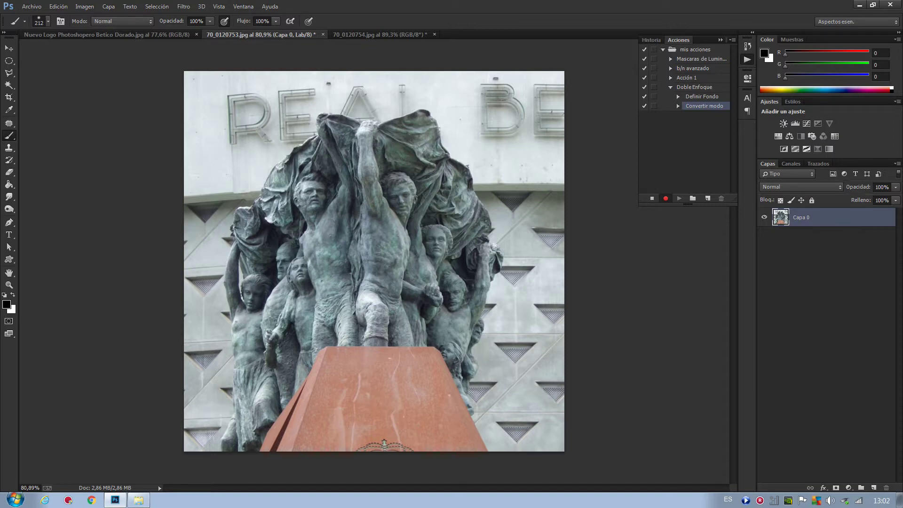
Duplicate the layer as Capa 0 copia and convert it into a smart object.
key(ctrl+j)
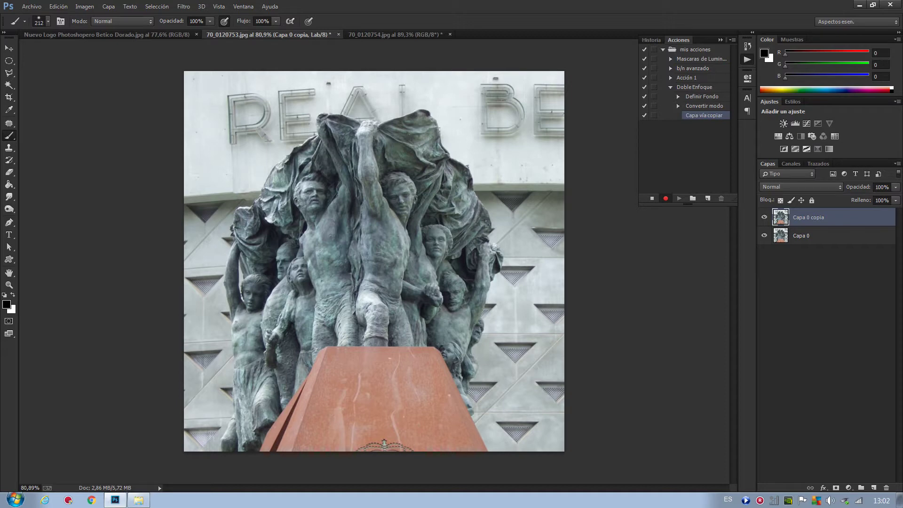
right_click(835, 217)
click(599, 151)
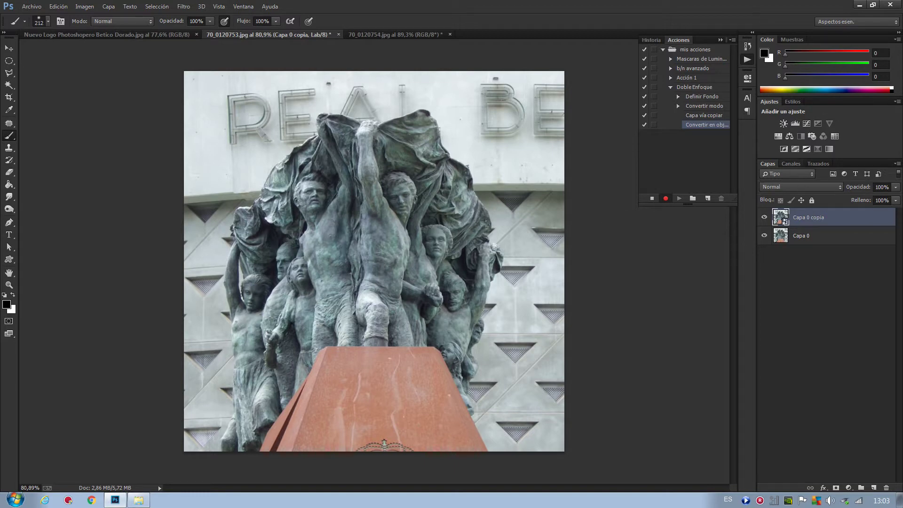
click(792, 164)
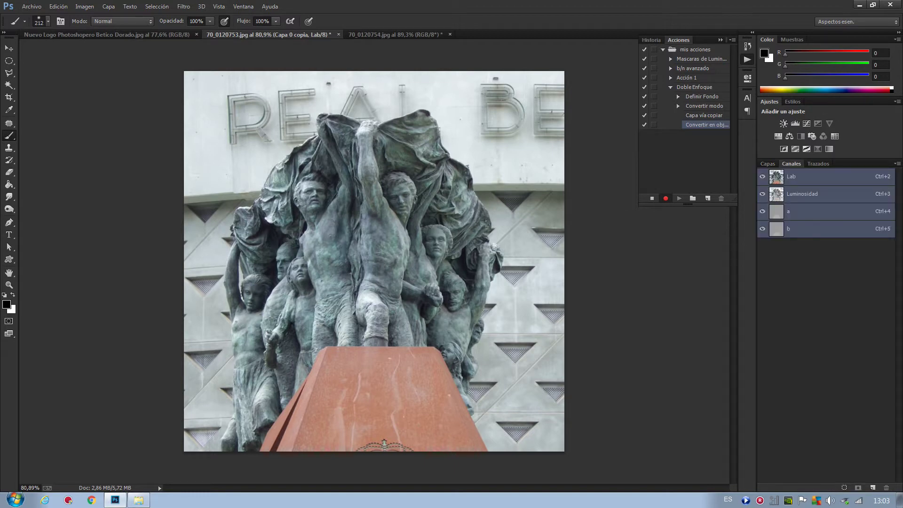
Inspect the Luminosidad, a and b channels, then load Luminosidad as a selection.
click(807, 193)
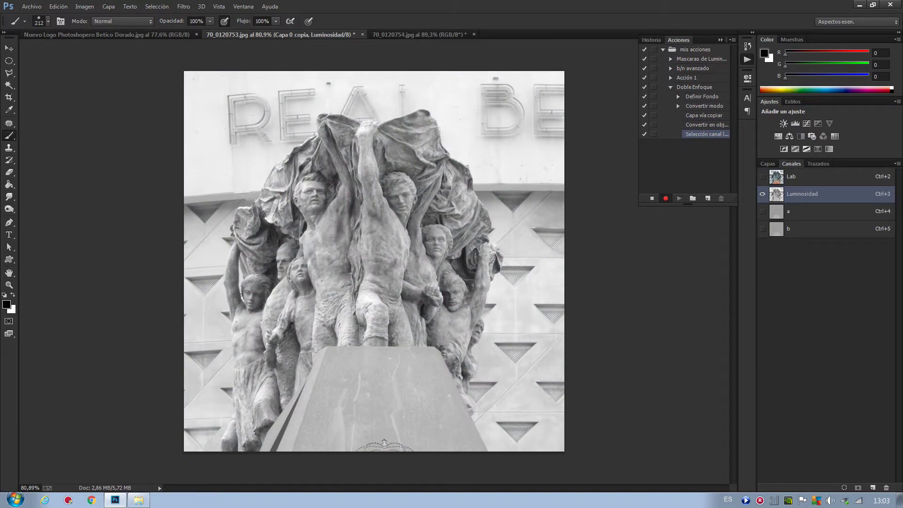
key(ctrl+4)
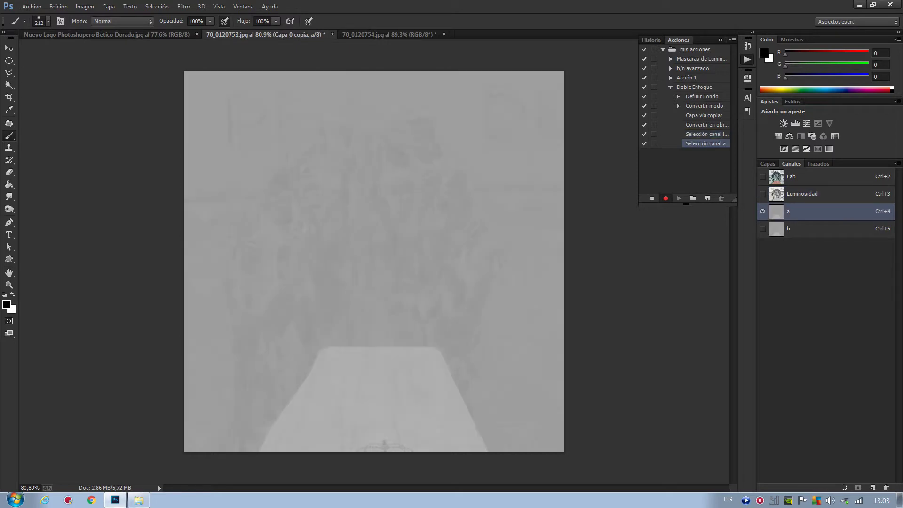
key(ctrl+5)
key(ctrl+4)
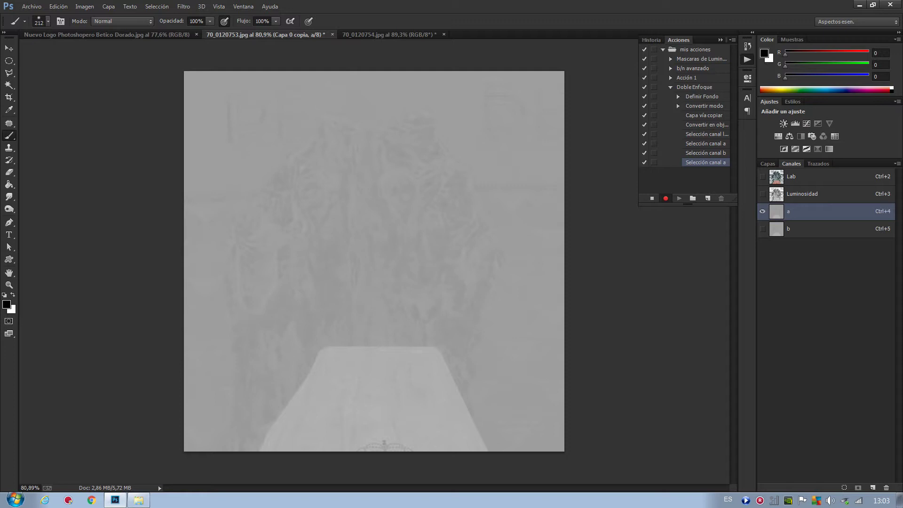
key(ctrl+5)
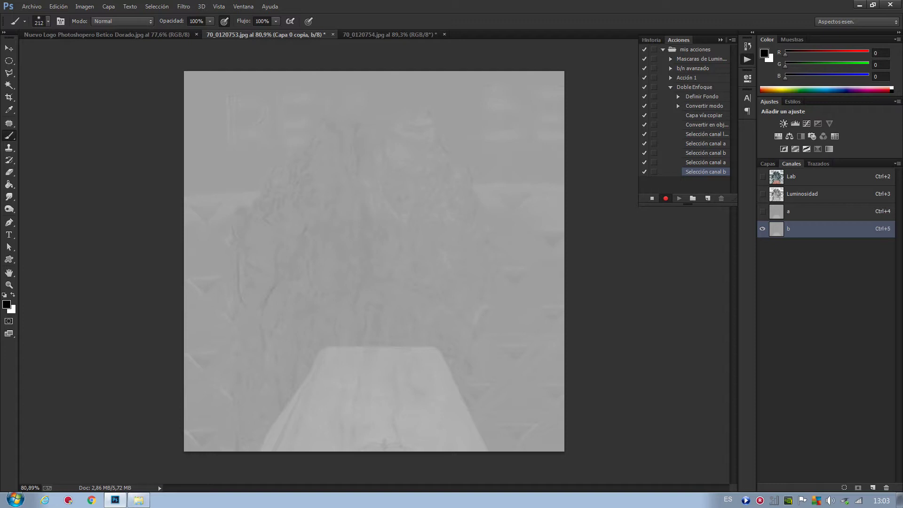
key(ctrl+3)
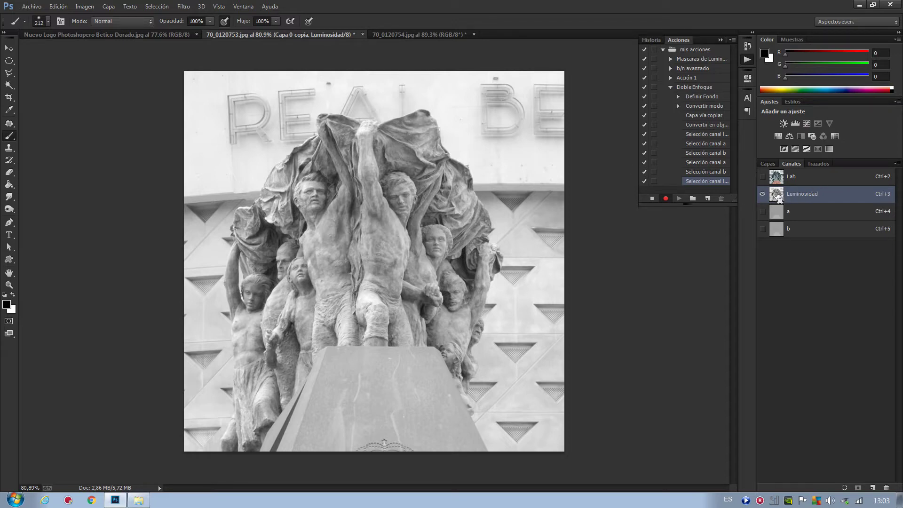
ctrl+click(777, 196)
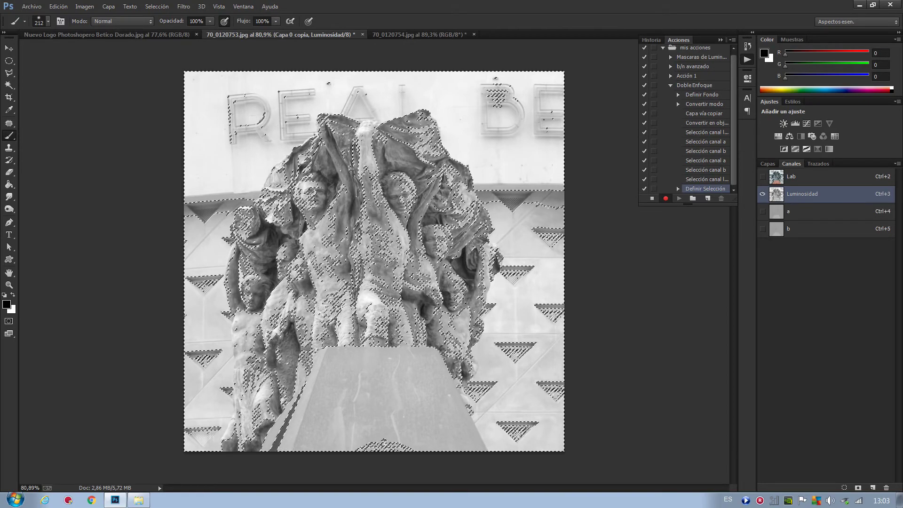
Invert the Luminosidad selection and return to the Lab composite with the Capas panel showing.
click(84, 7)
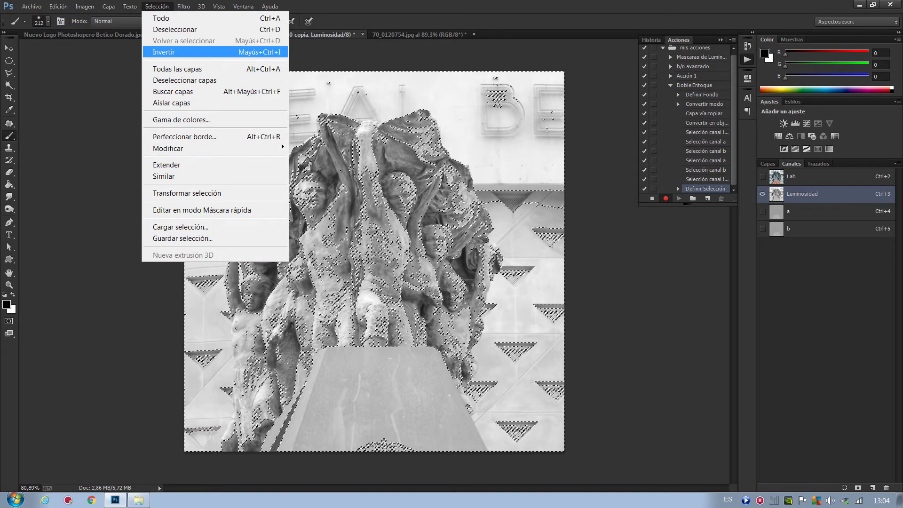
click(162, 52)
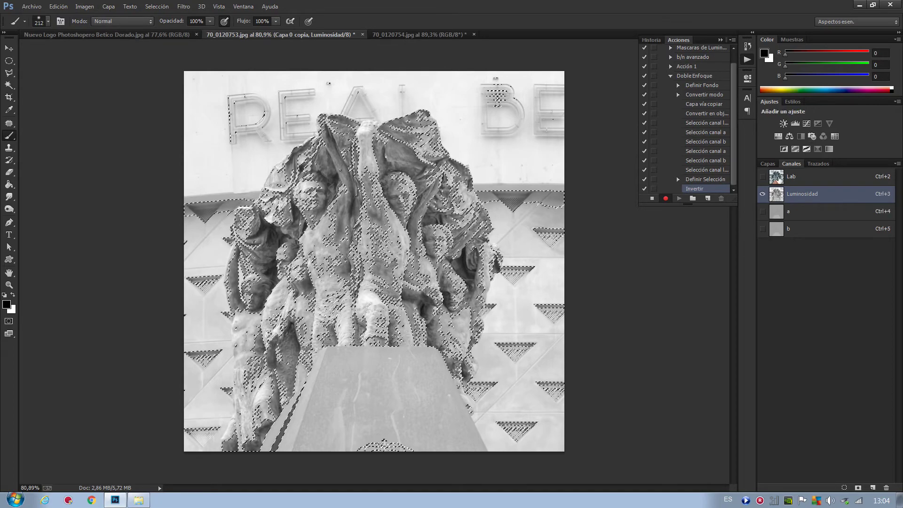
click(779, 179)
click(768, 163)
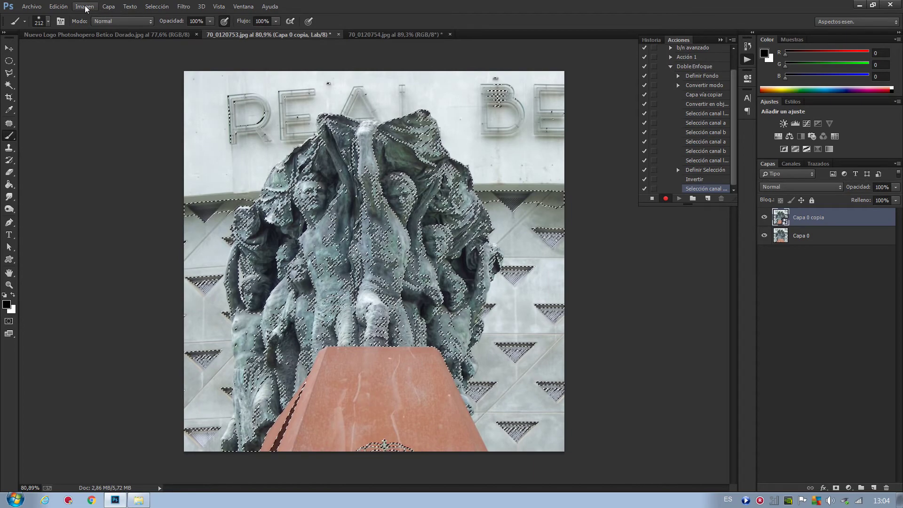
Apply Máscara de enfoque at 500% amount and 1-pixel radius, then toggle it to compare.
click(184, 6)
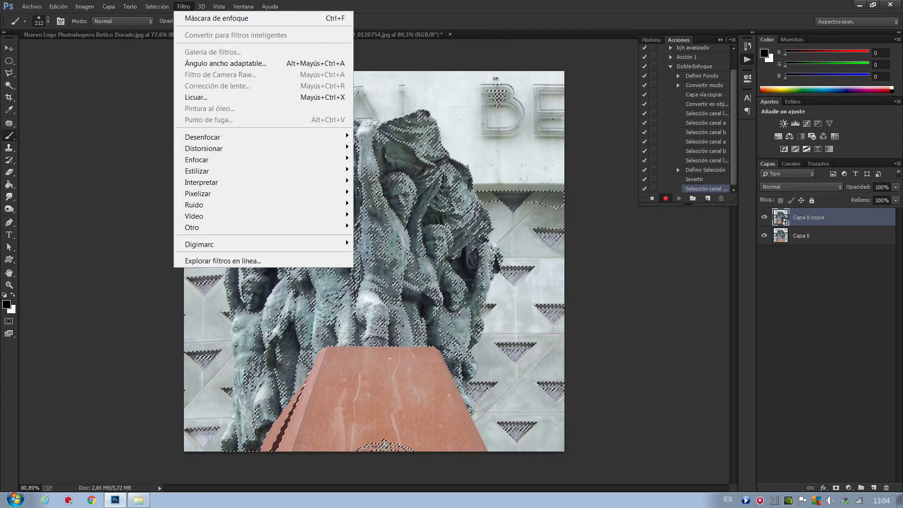
mouse_move(264, 159)
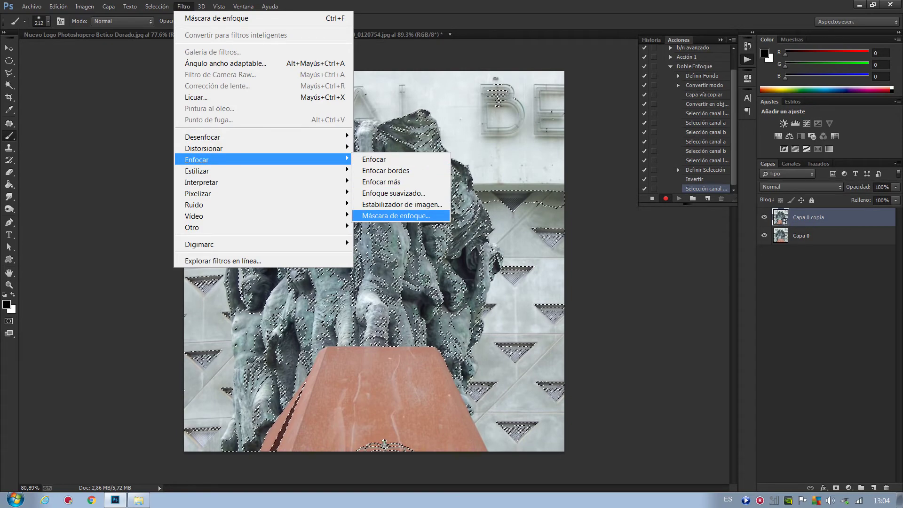
click(396, 216)
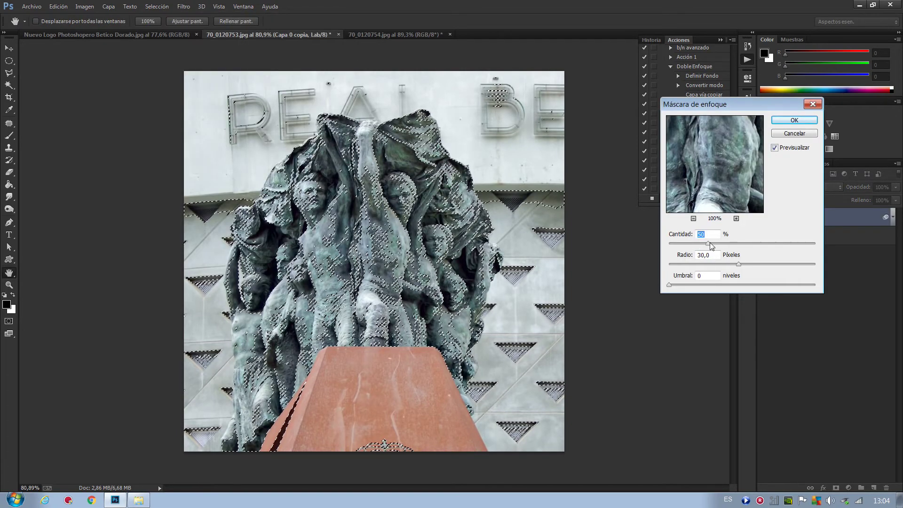
drag(708, 244, 816, 244)
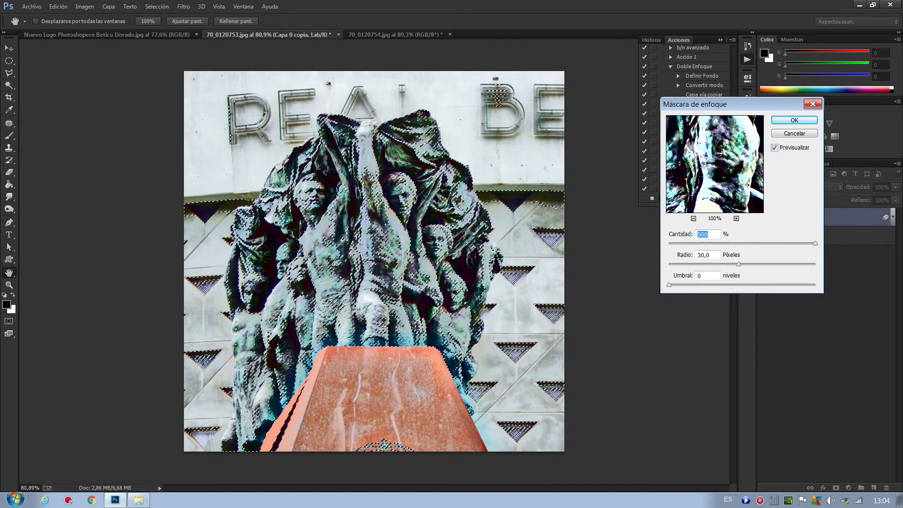
key(Tab)
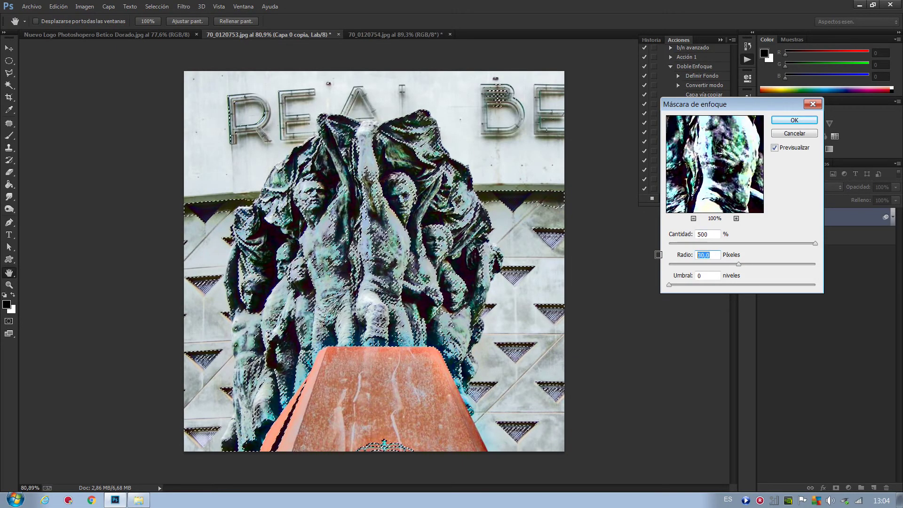
text(1)
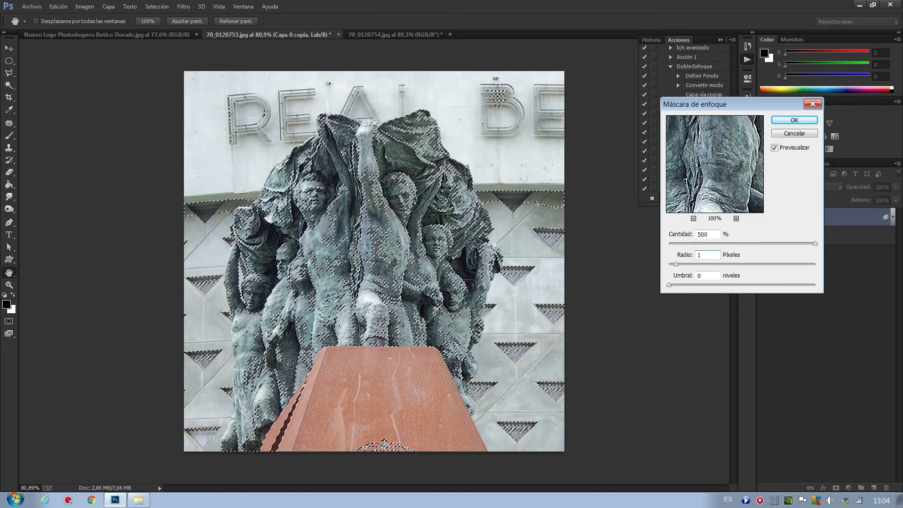
click(793, 121)
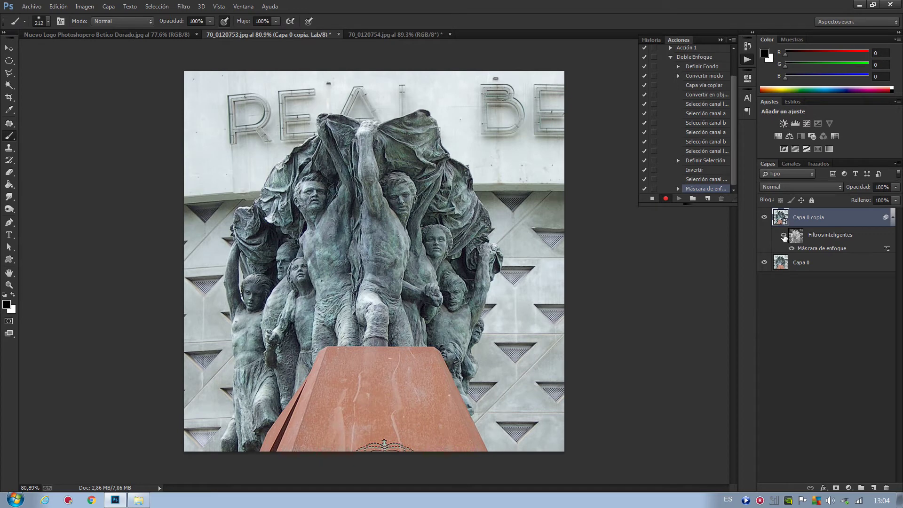
click(784, 236)
Compare the first filter on and off, then load its mask channel as a selection.
click(784, 236)
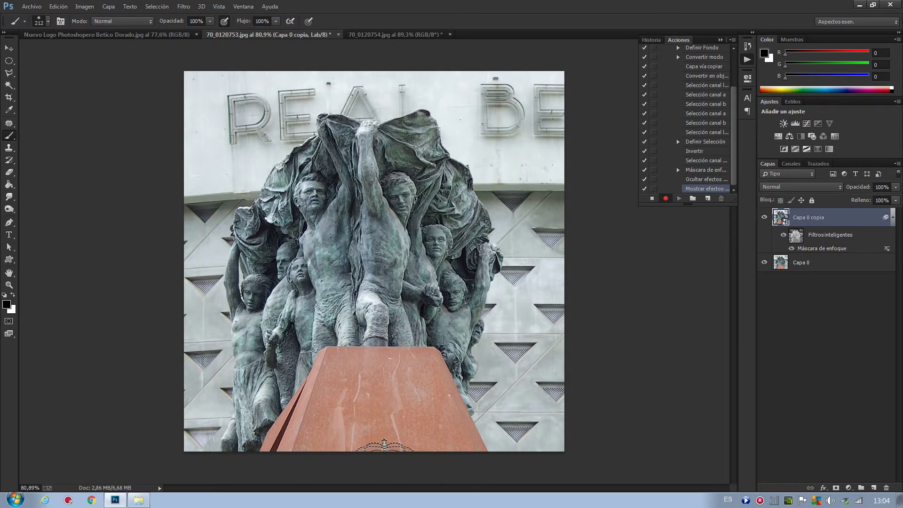
click(784, 235)
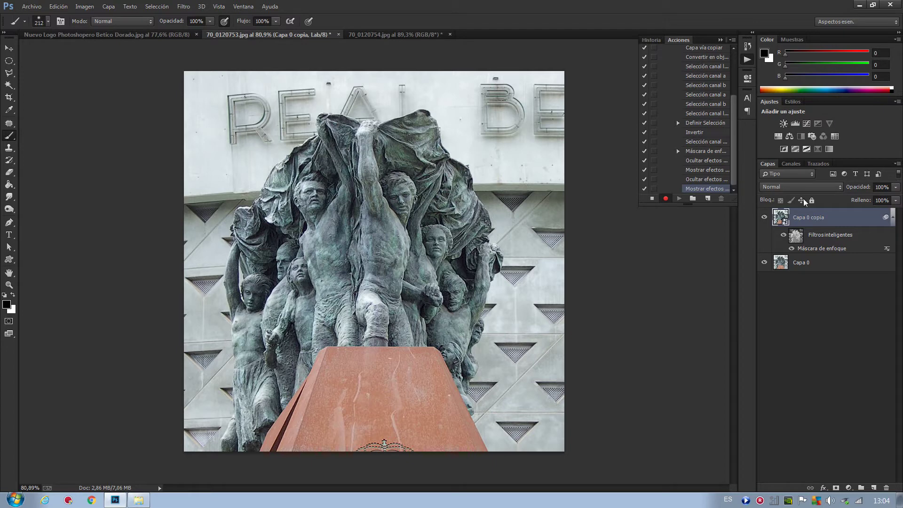
click(792, 164)
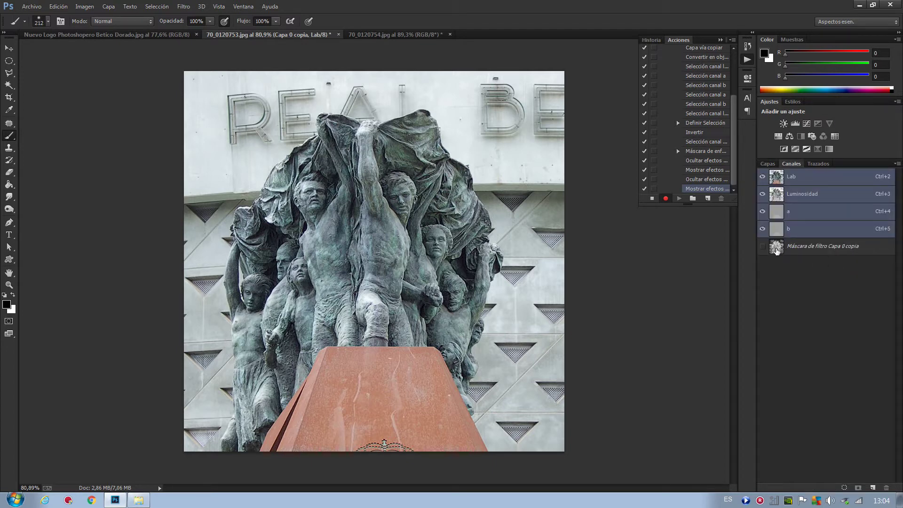
drag(777, 251, 779, 254)
ctrl+click(777, 249)
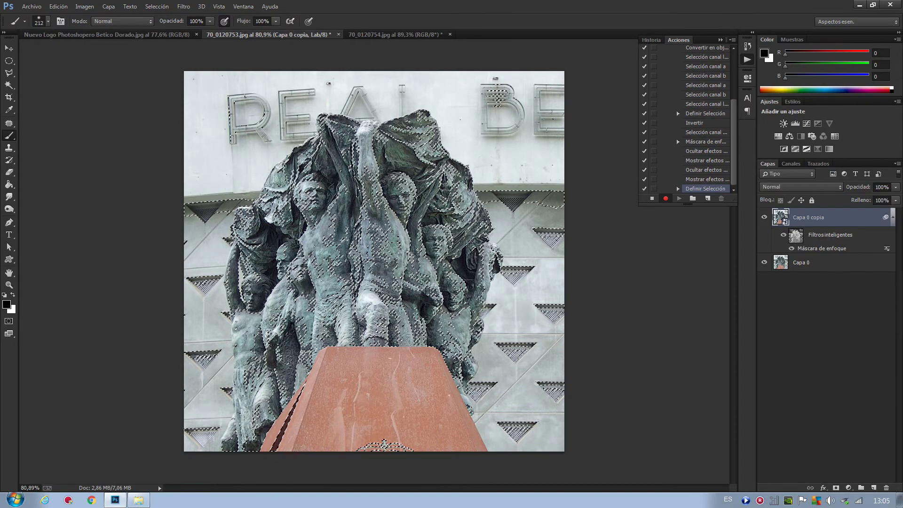
click(767, 164)
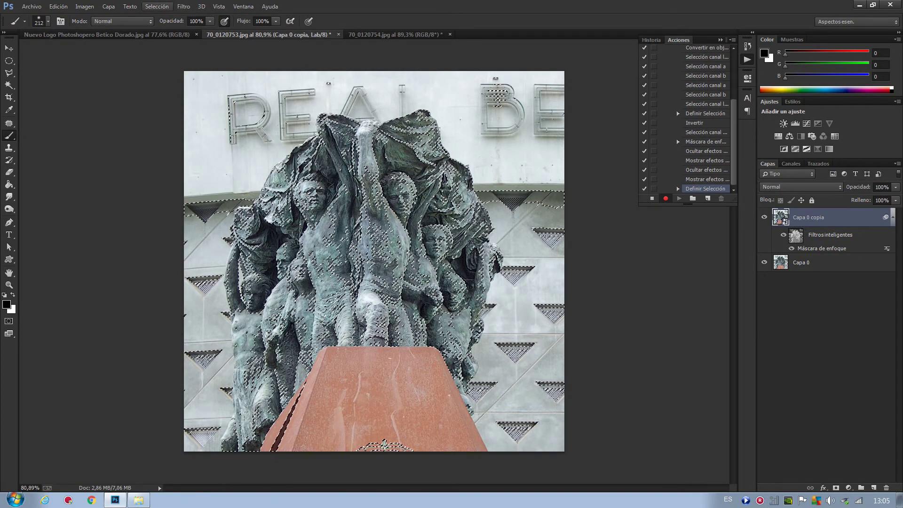
Add a second Máscara de enfoque filter at 50% amount and 30-pixel radius.
click(184, 6)
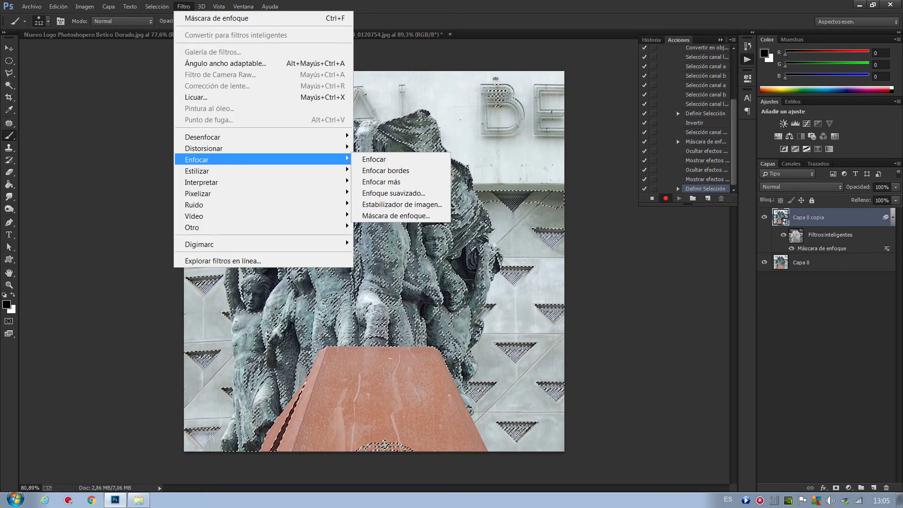
click(396, 215)
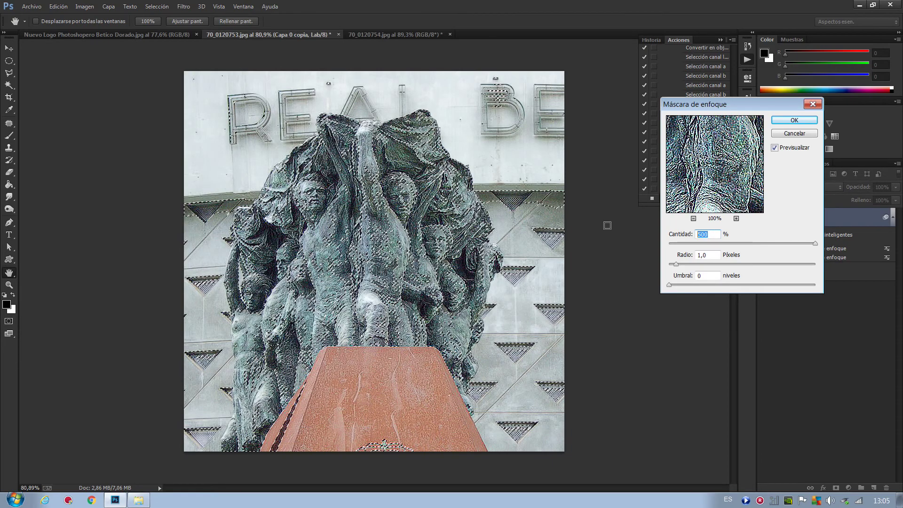
text(50)
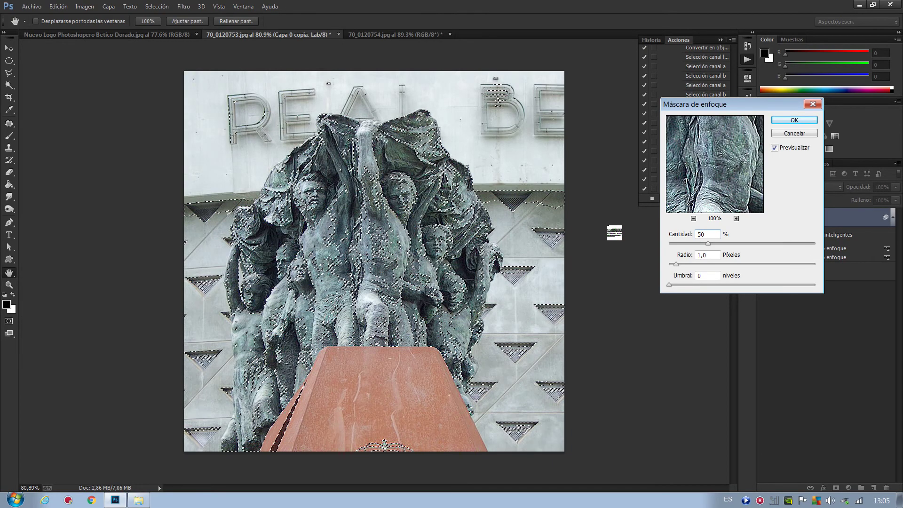
key(Tab)
text(3)
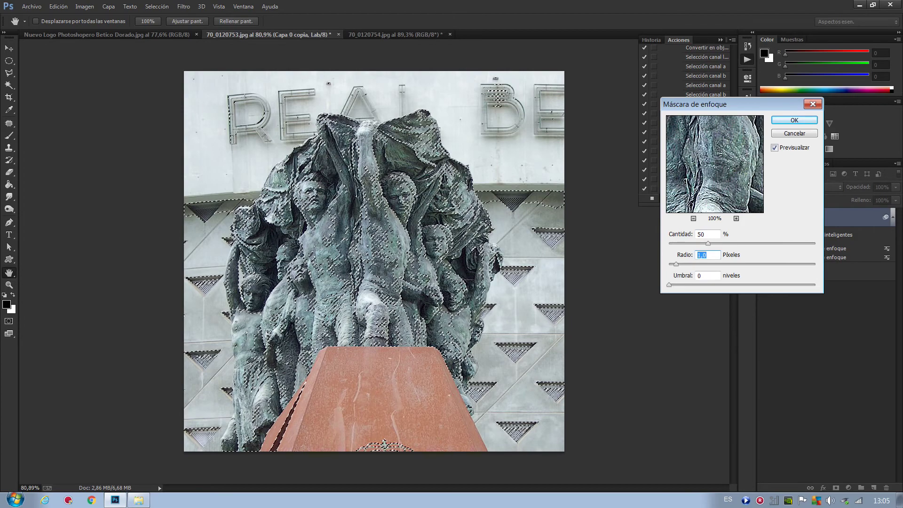
text(0)
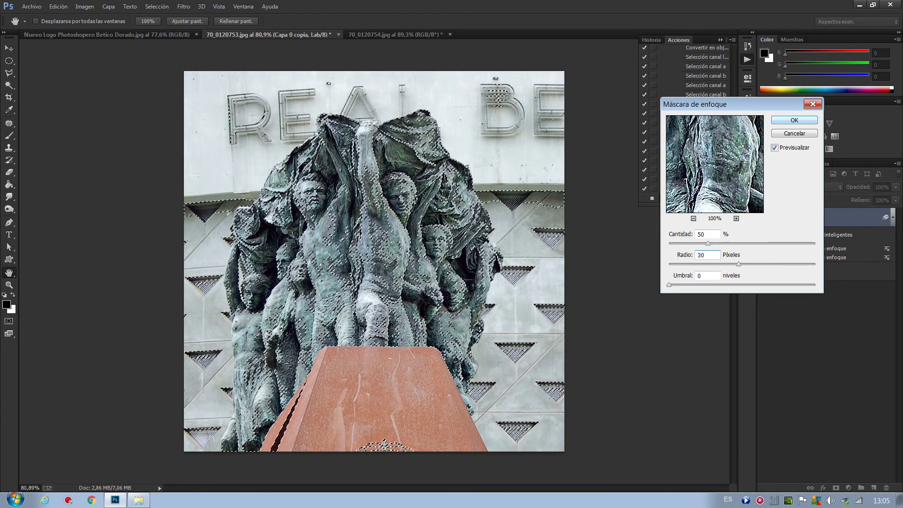
key(Return)
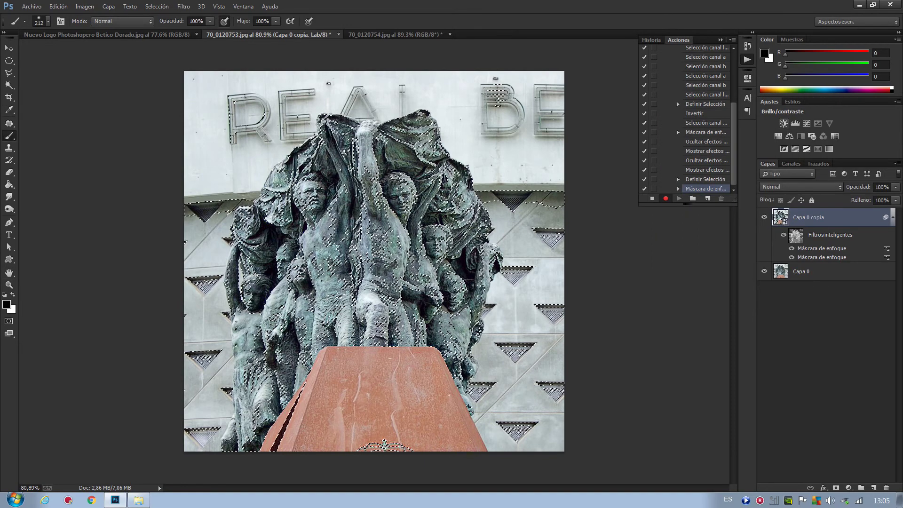
Deselect, then toggle the second sharpening filter repeatedly to compare before and after.
key(ctrl+d)
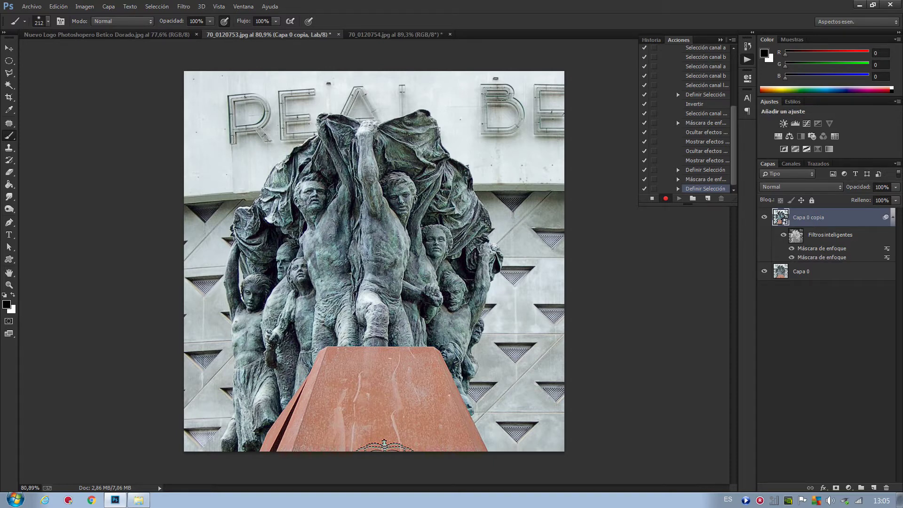
click(792, 257)
click(792, 257)
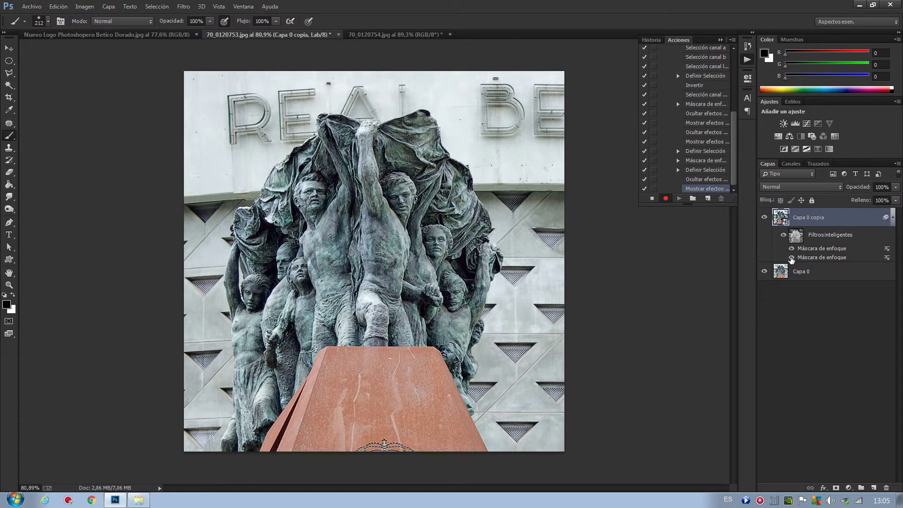
click(792, 258)
click(792, 258)
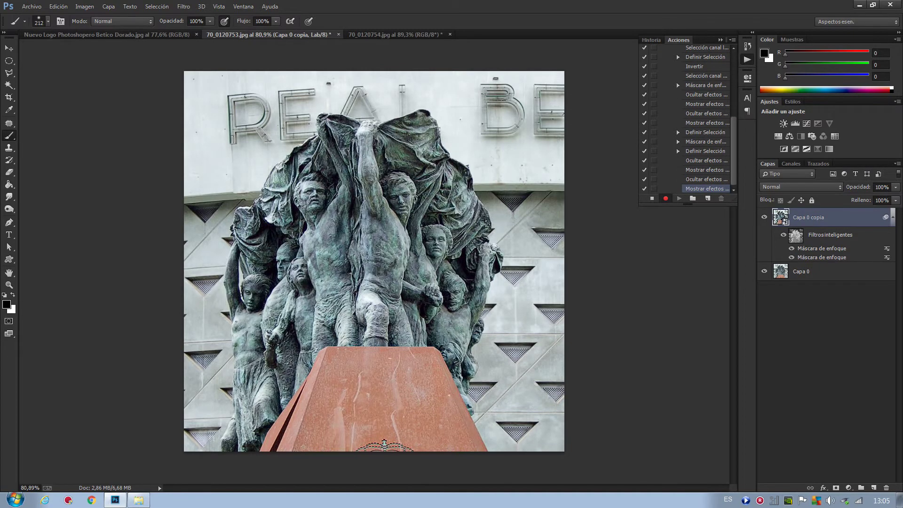
click(792, 257)
click(792, 257)
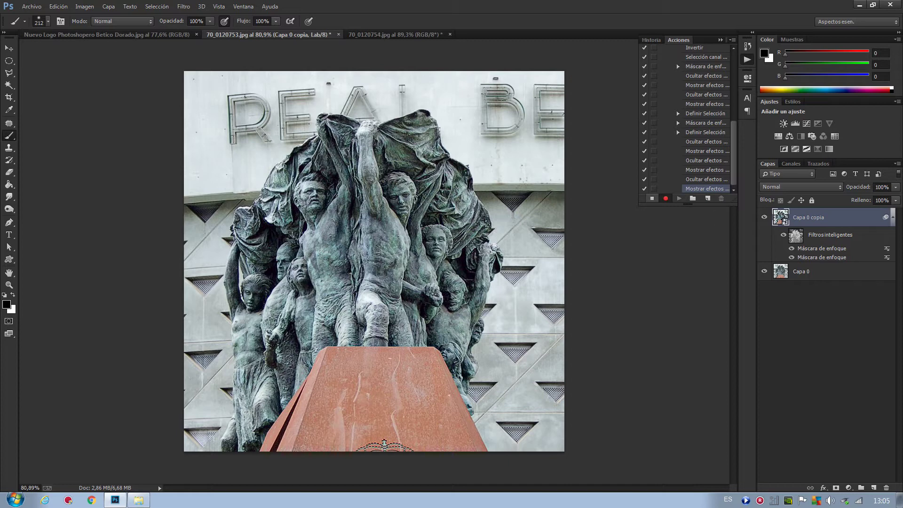
Stop recording Doble Enfoque and collapse its list of steps.
click(652, 198)
drag(736, 147, 741, 77)
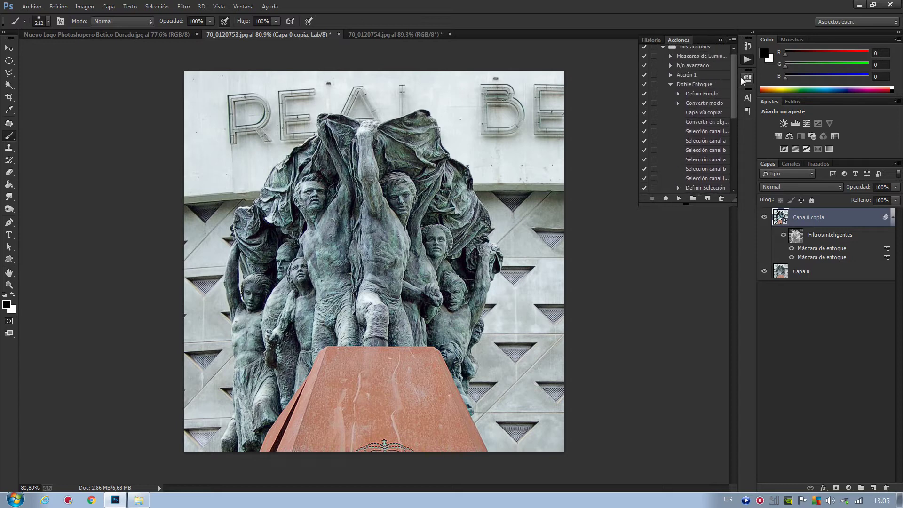
click(672, 84)
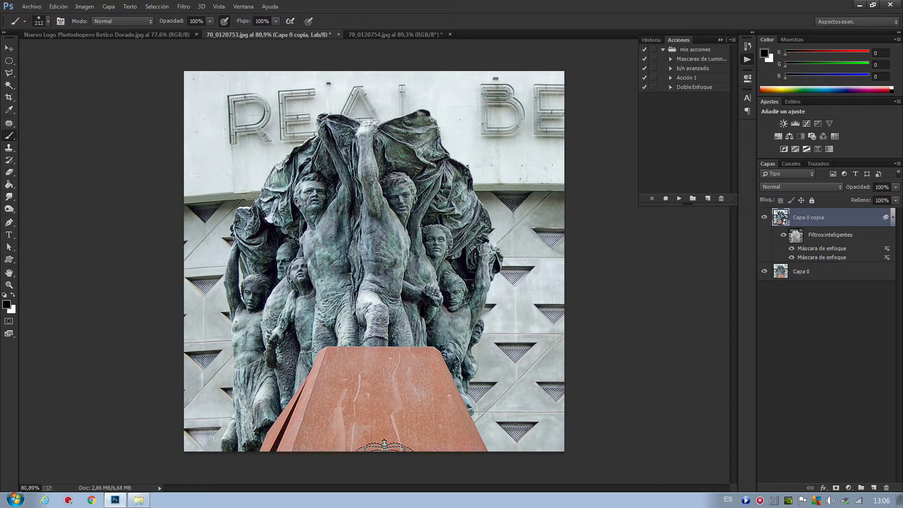
click(720, 39)
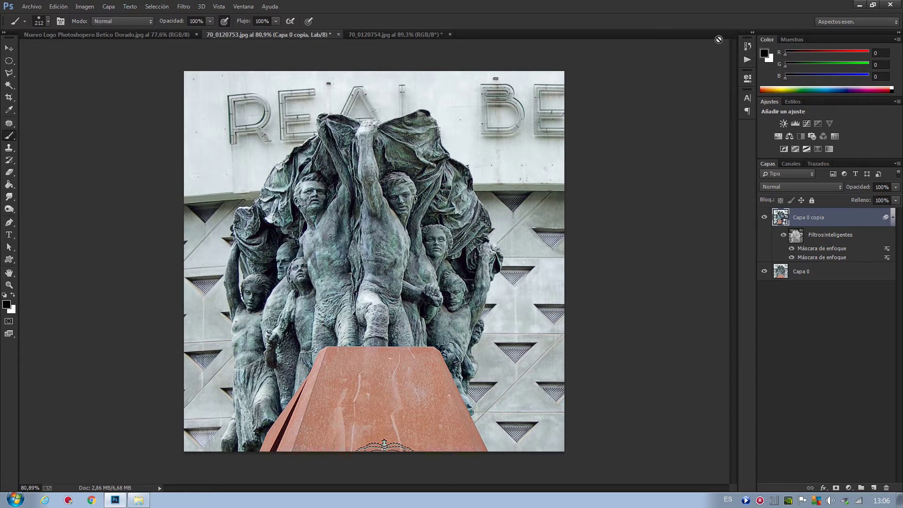
scroll(249, 200, up, 1)
scroll(250, 200, up, 1)
scroll(249, 200, up, 1)
scroll(248, 201, down, 1)
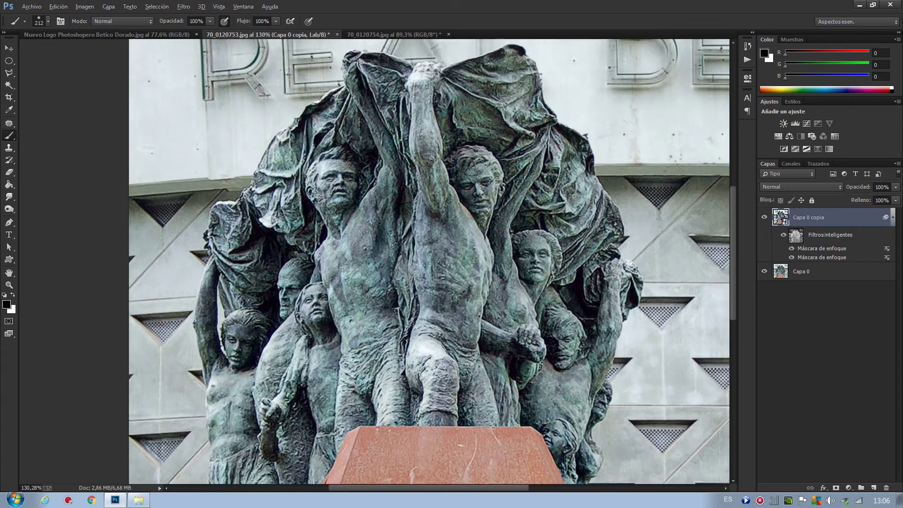
scroll(248, 201, down, 1)
scroll(249, 200, down, 1)
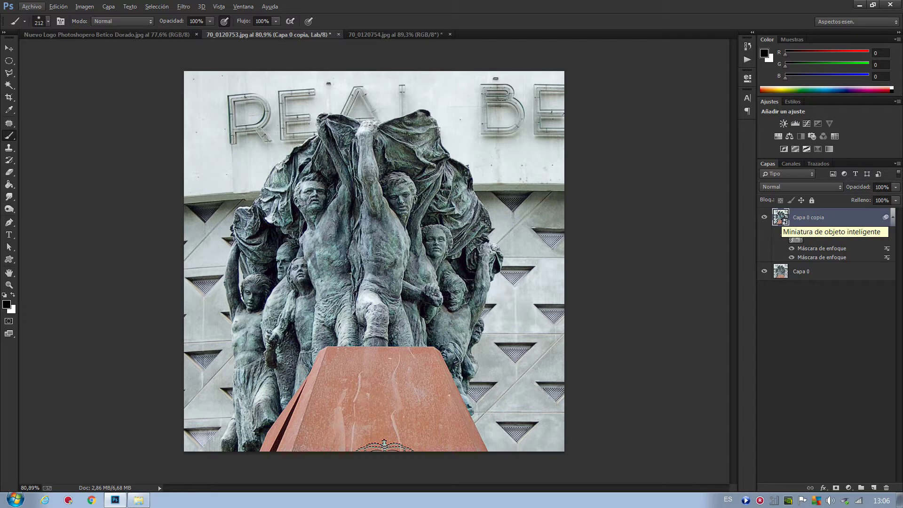
key(Escape)
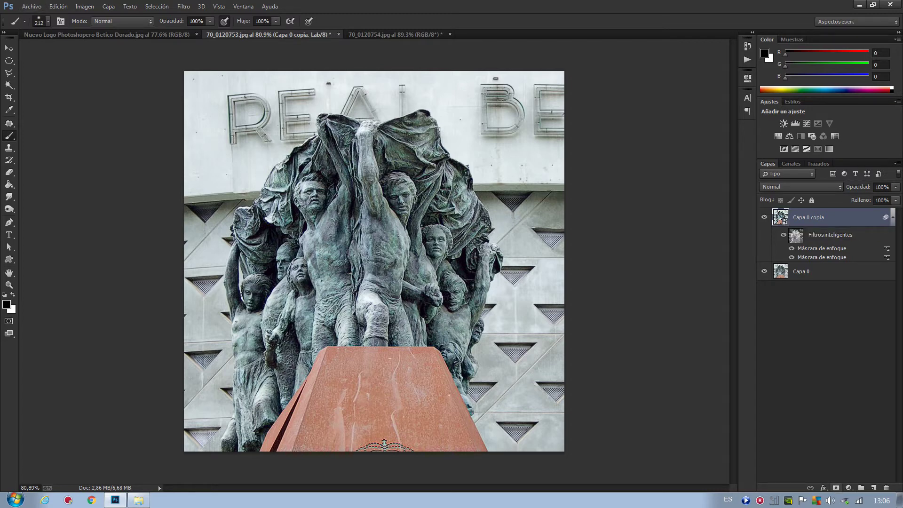
Add a black layer mask to Capa 0 copia and check the brush tip settings.
alt+click(836, 488)
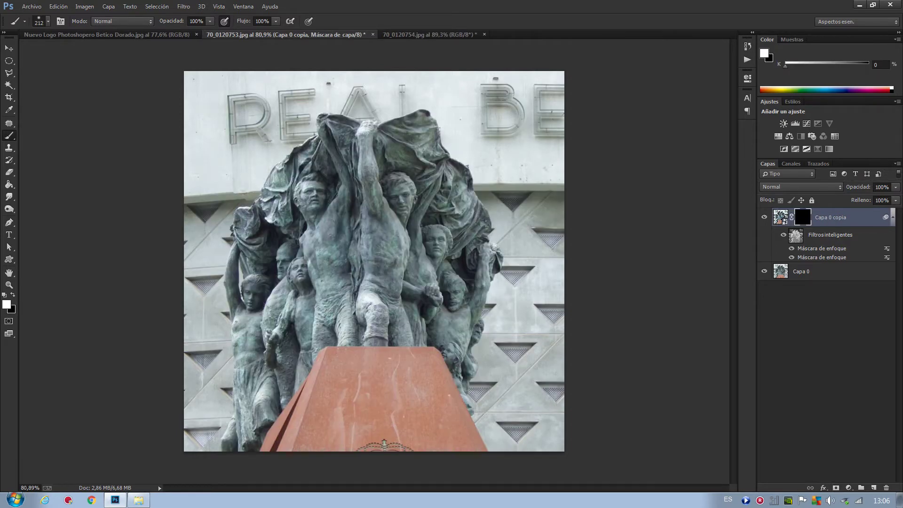
scroll(374, 261, up, 1)
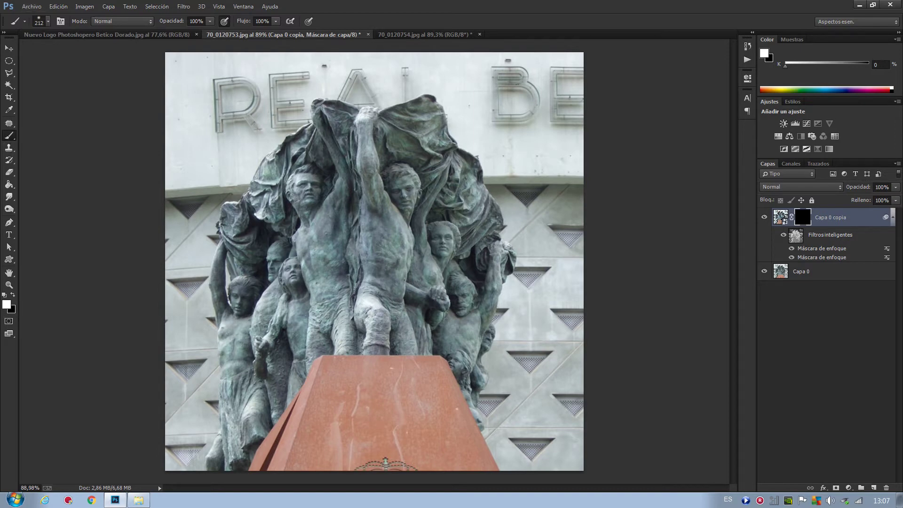
click(47, 21)
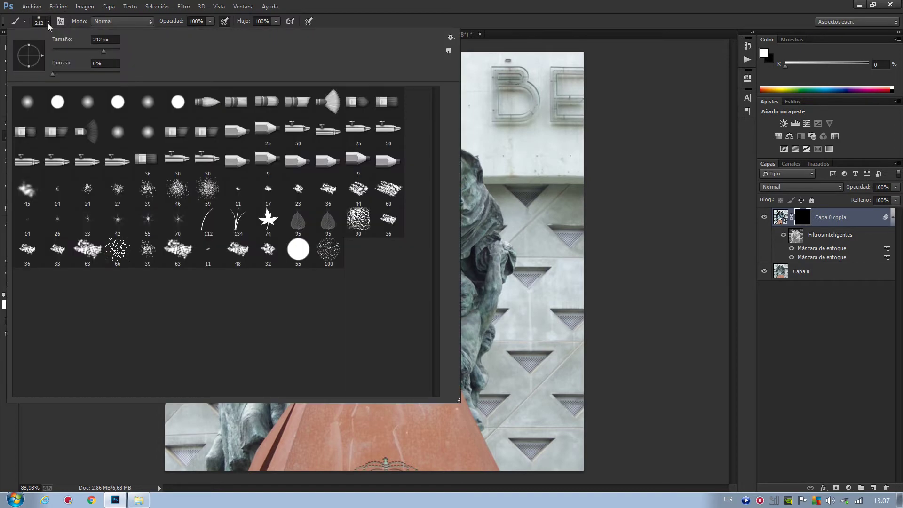
click(37, 104)
key(Return)
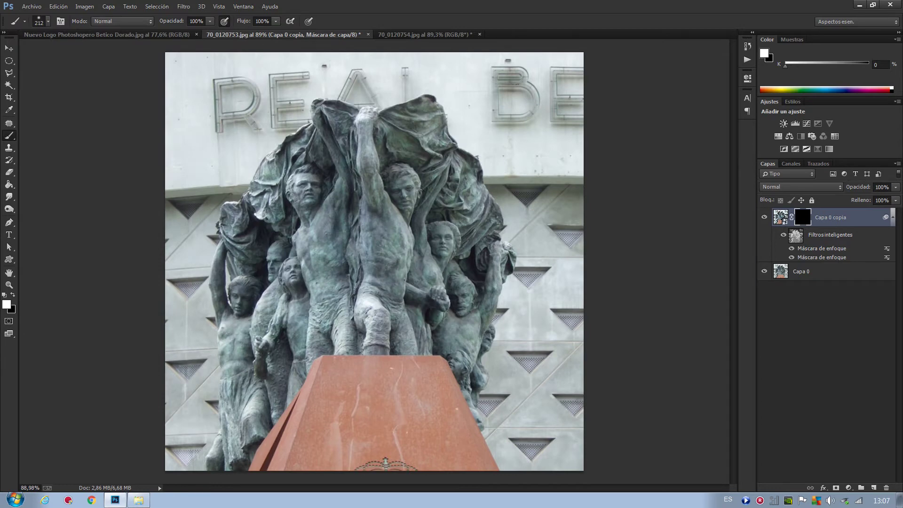
Resize the soft brush to about 219 pixels with Alt+right-drag on the canvas.
right_click(198, 117)
key(super)
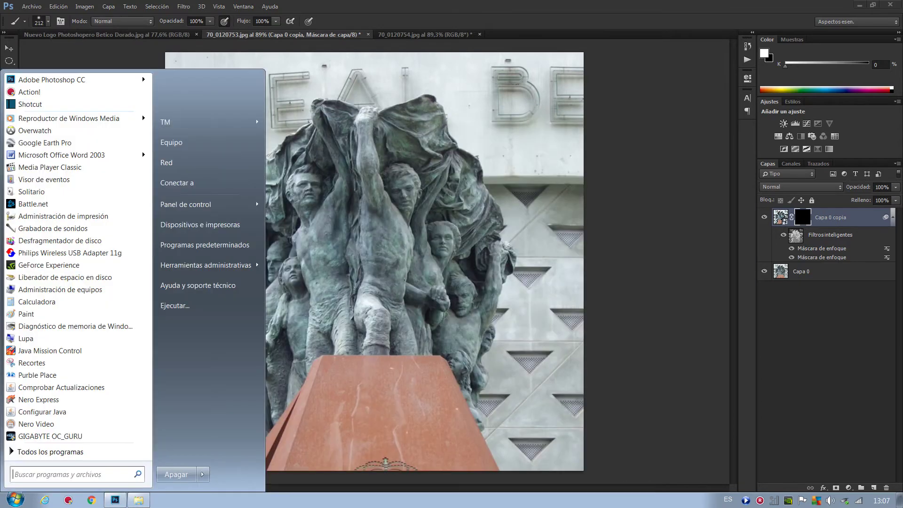
key(Escape)
right_click(449, 117)
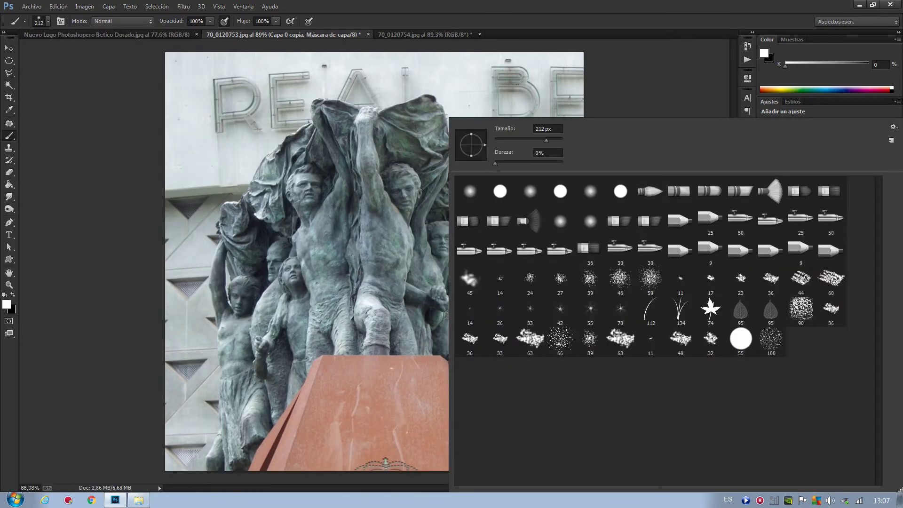
key(super)
key(Escape)
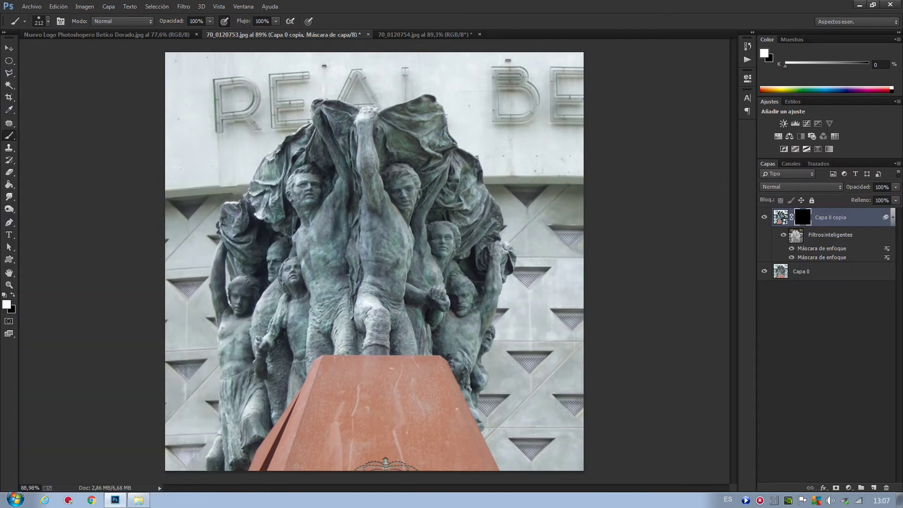
drag(448, 130, 447, 130)
drag(448, 130, 448, 130)
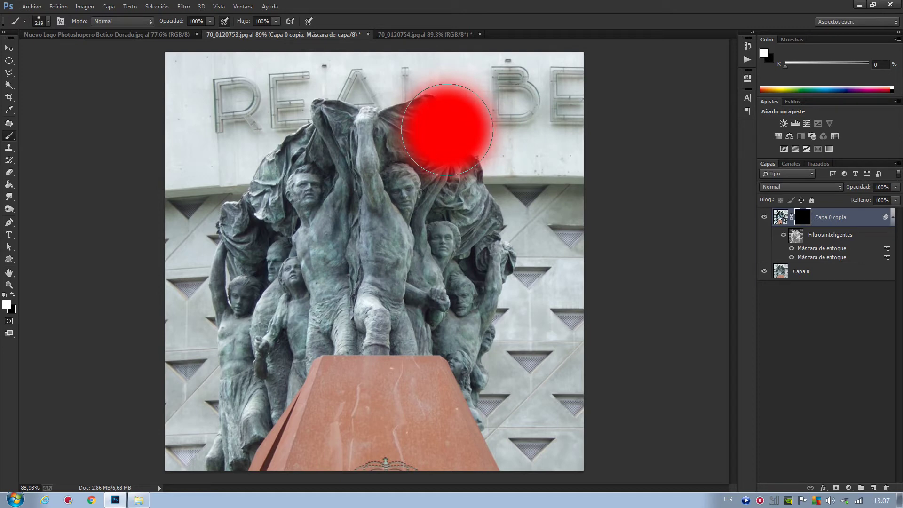
drag(447, 130, 447, 129)
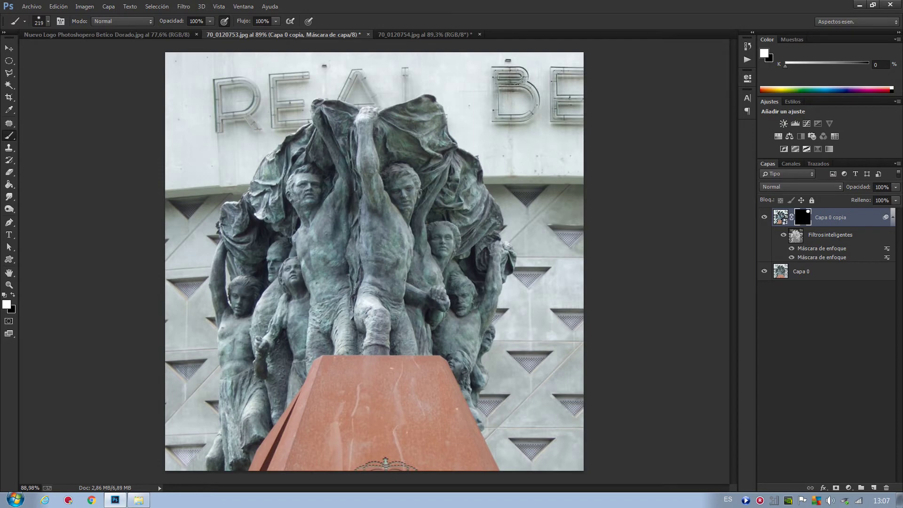
Brush Capa 0 copia's layer mask over the statue and the wall to its right.
scroll(495, 128, up, 5)
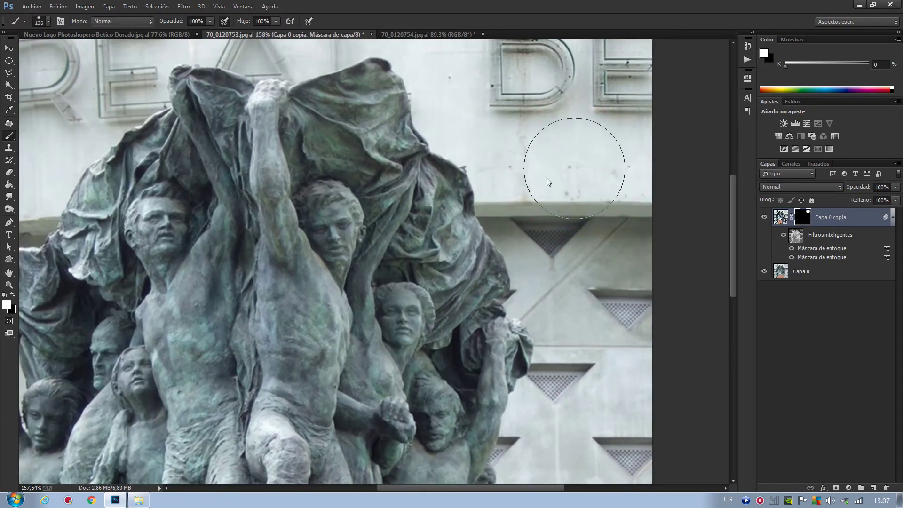
drag(546, 182, 626, 306)
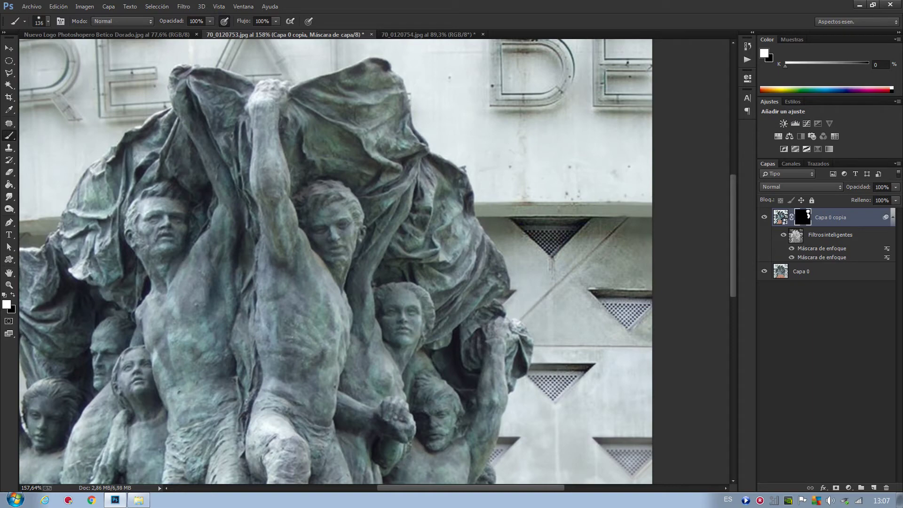
scroll(336, 261, up, 3)
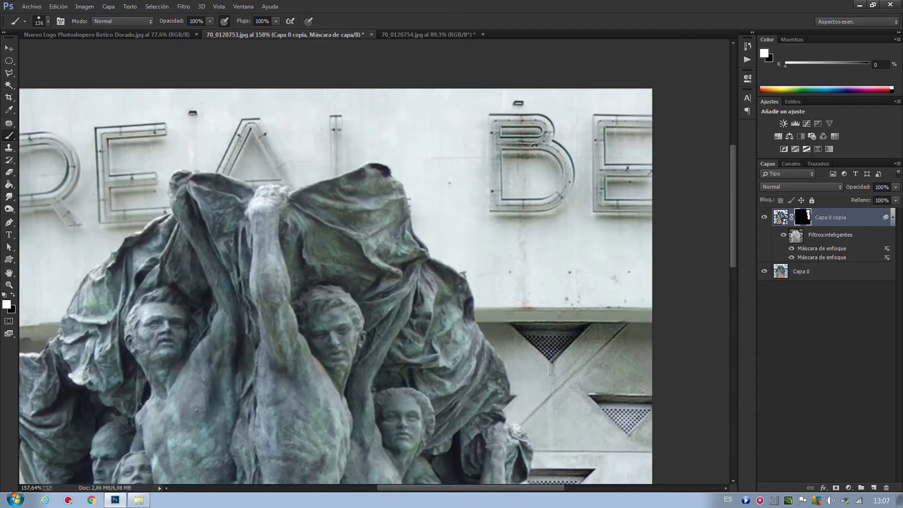
scroll(336, 267, down, 1)
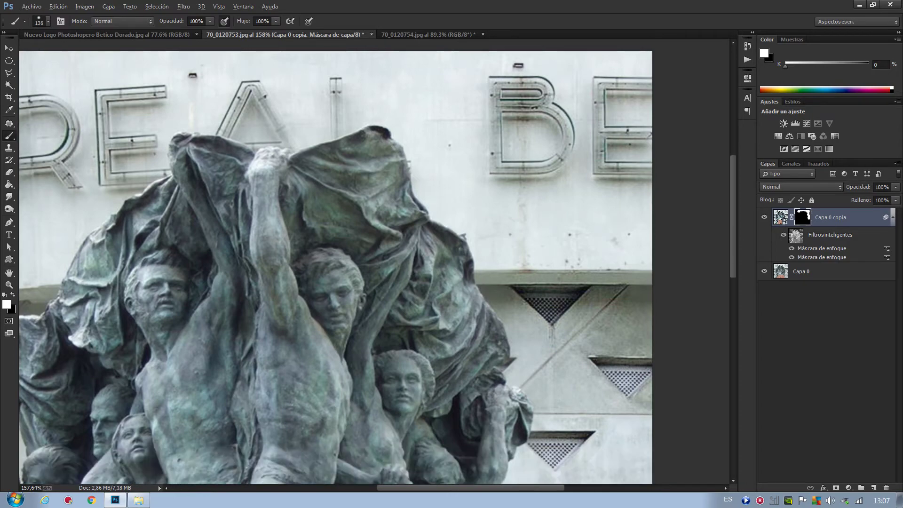
scroll(335, 267, down, 2)
scroll(335, 267, down, 2)
scroll(336, 267, down, 2)
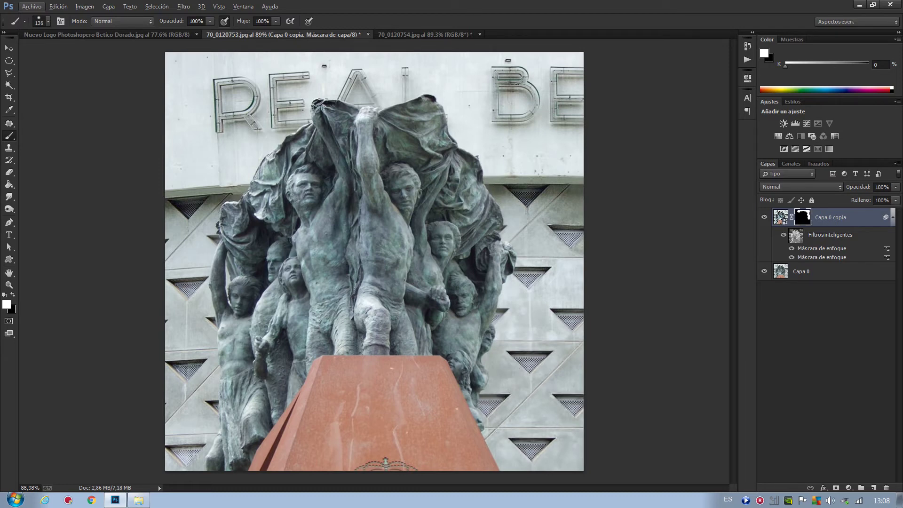
Toggle Capa 0 copia's visibility to compare the sharpened and unsharpened versions.
click(764, 217)
click(764, 217)
click(765, 217)
Set the foreground colour to a mid grey of about 61%.
click(7, 304)
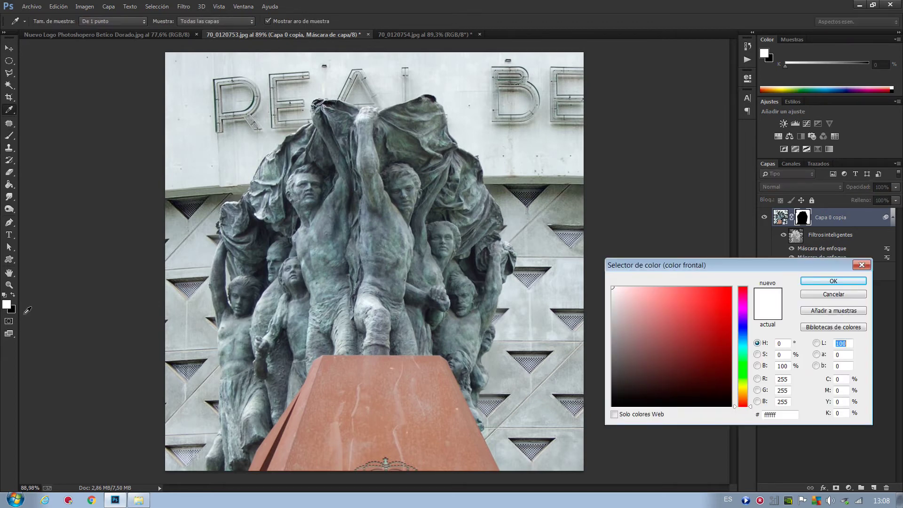
click(612, 344)
click(814, 281)
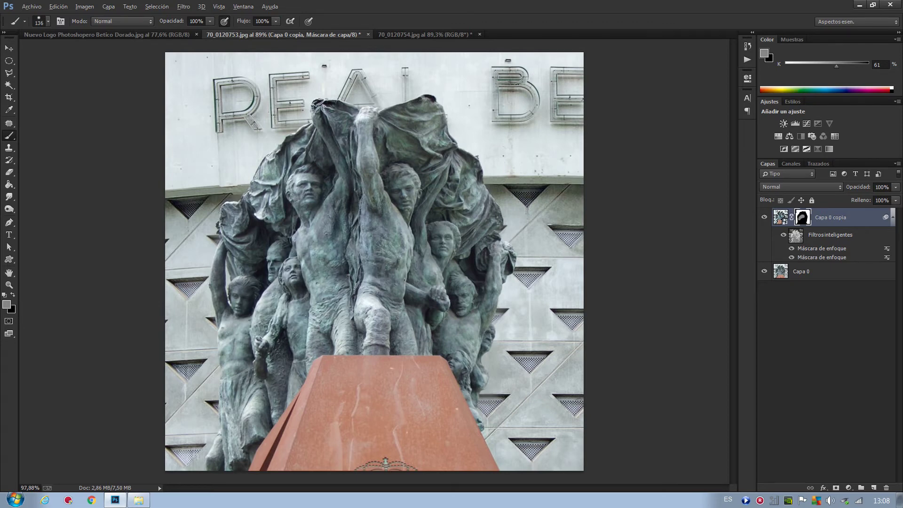
Zoom in and check the brush size and hardness options.
scroll(314, 245, up, 3)
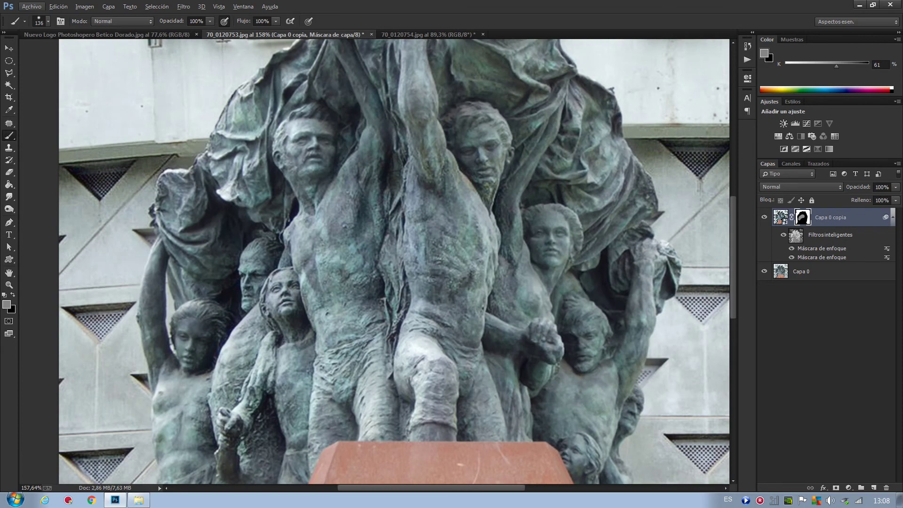
right_click(447, 118)
key(Escape)
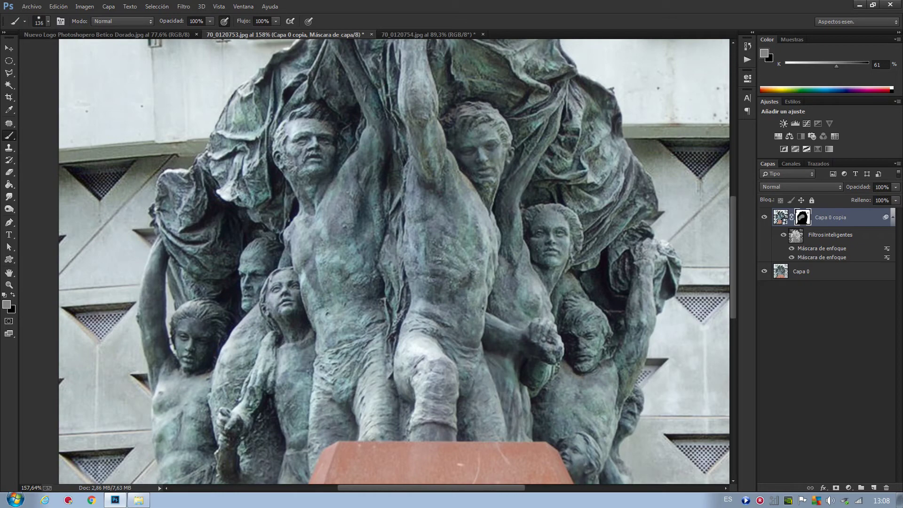
scroll(301, 240, down, 3)
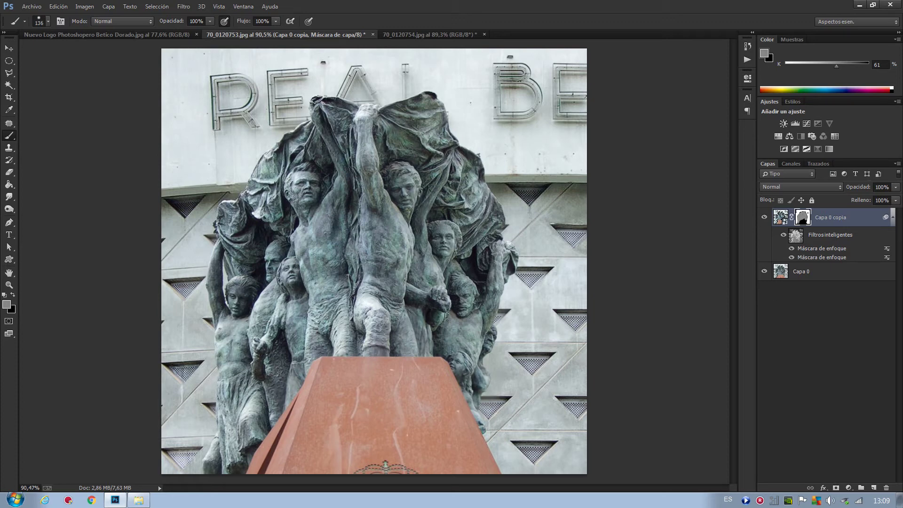
Flick Capa 0 copia's visibility on and off to compare the sharpening.
click(765, 219)
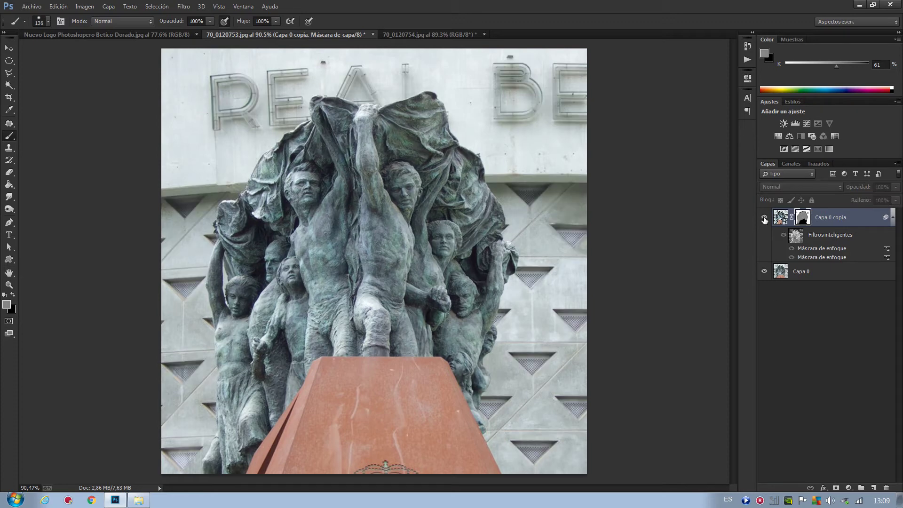
click(764, 219)
click(764, 217)
click(765, 218)
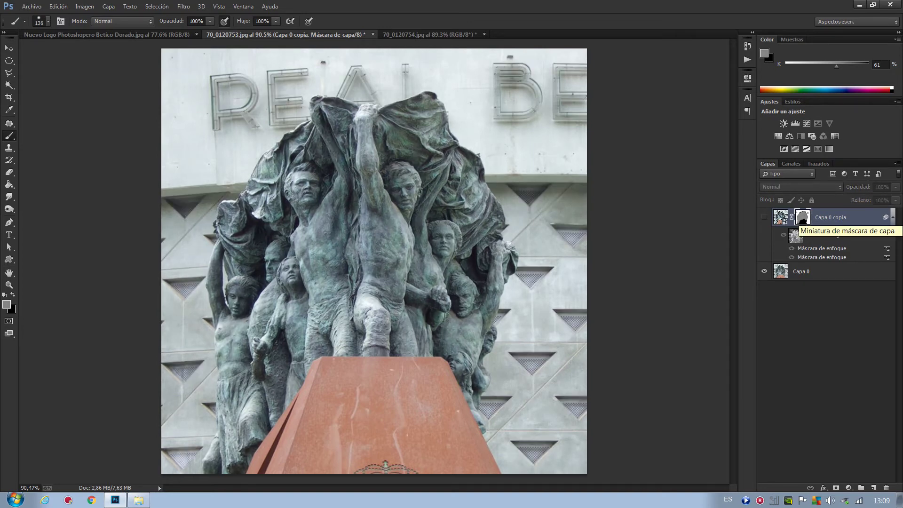
View the mask alone and paint its stray grey spots and dark corners white.
alt+click(803, 217)
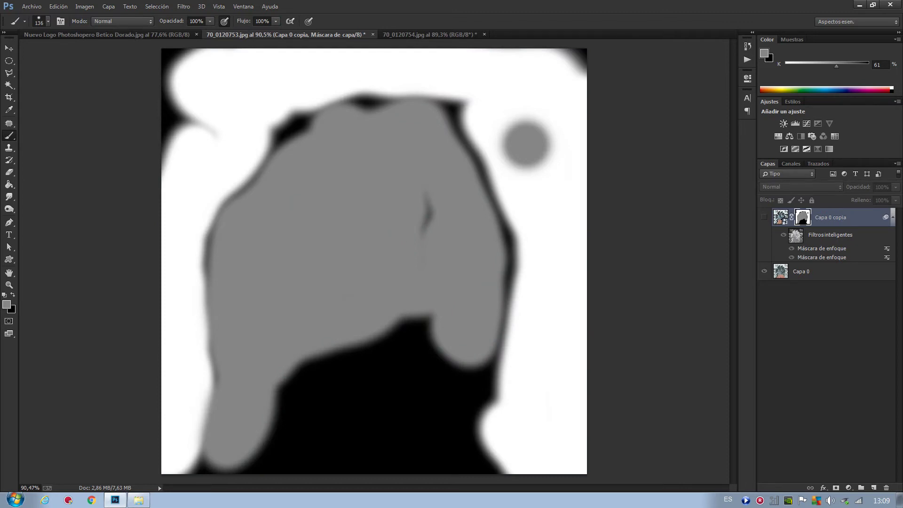
key(x)
key(x)
click(7, 304)
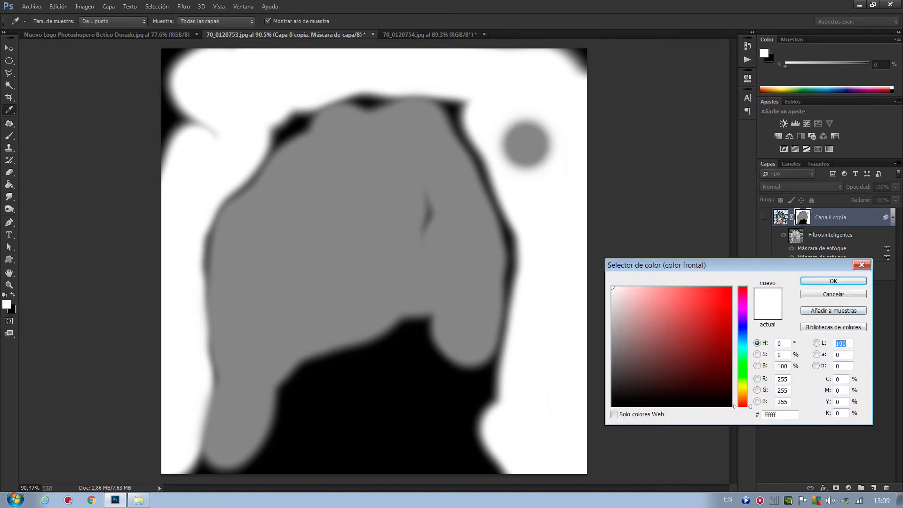
key(Return)
drag(522, 141, 531, 150)
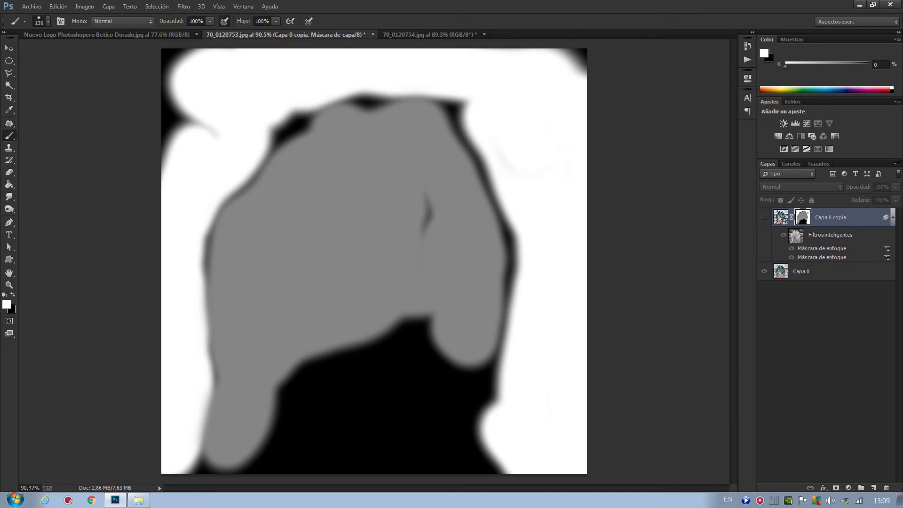
drag(579, 61, 484, 52)
drag(203, 71, 172, 160)
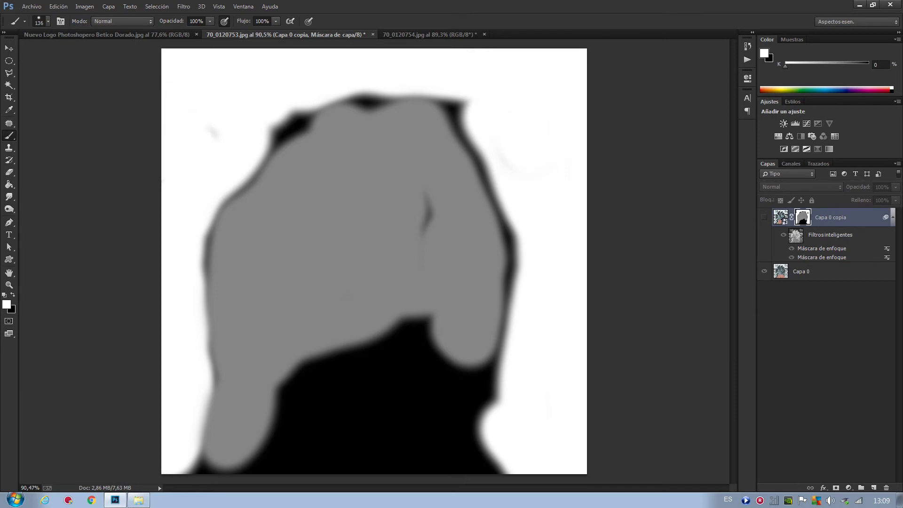
drag(273, 134, 386, 94)
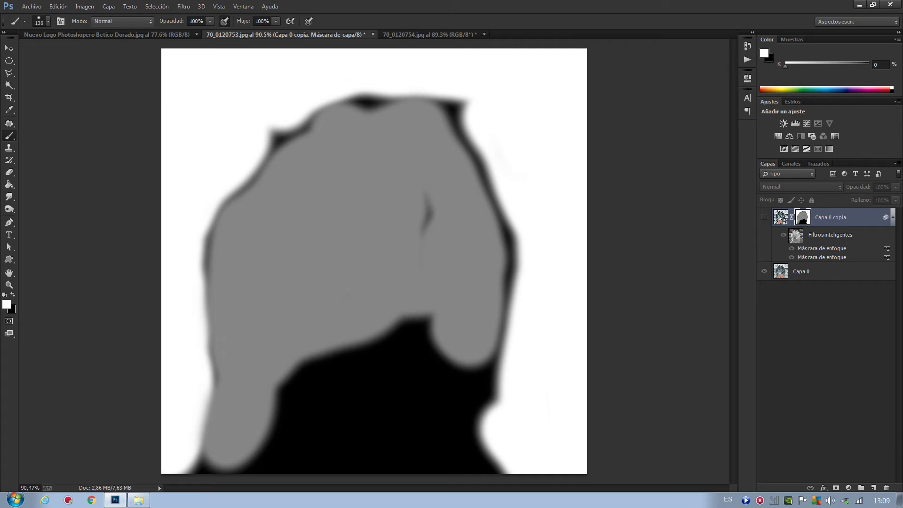
Exit mask view, compare the sharpening on and off, then switch to 70_0120754.jpg.
click(764, 219)
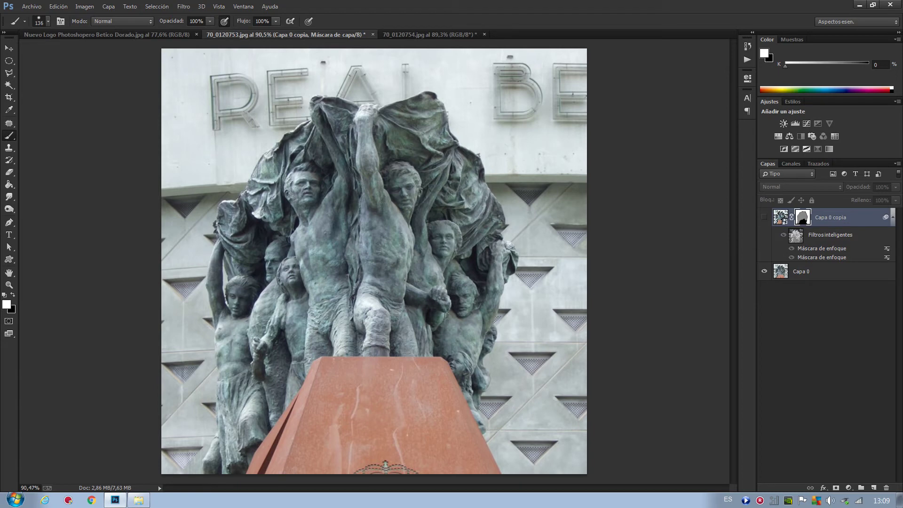
click(763, 219)
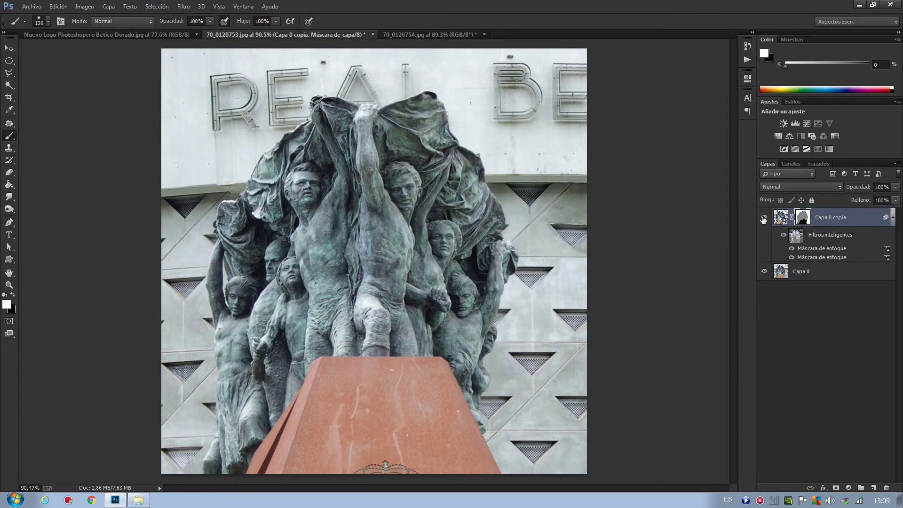
click(763, 219)
click(765, 217)
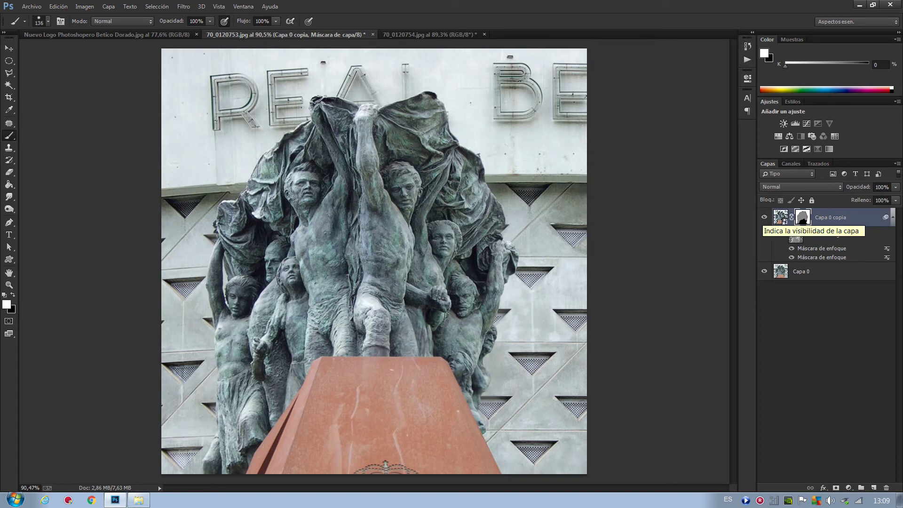
click(764, 217)
click(764, 218)
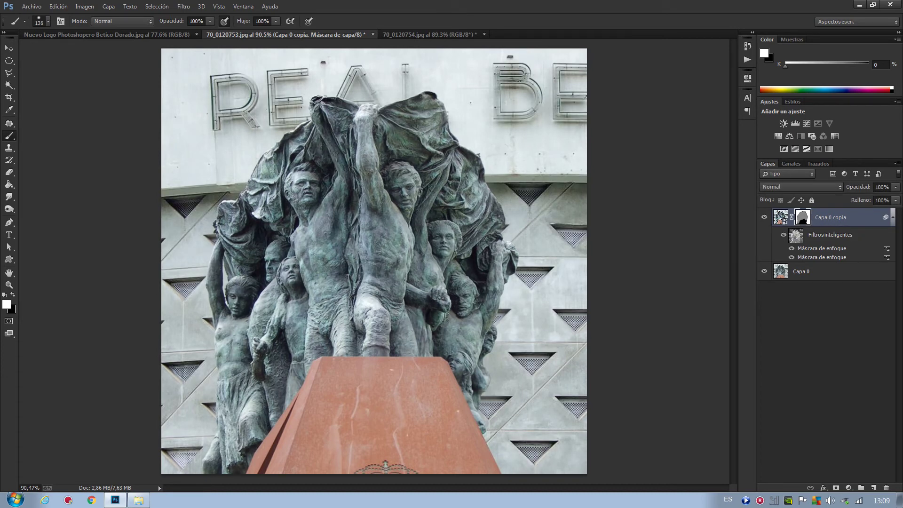
click(412, 38)
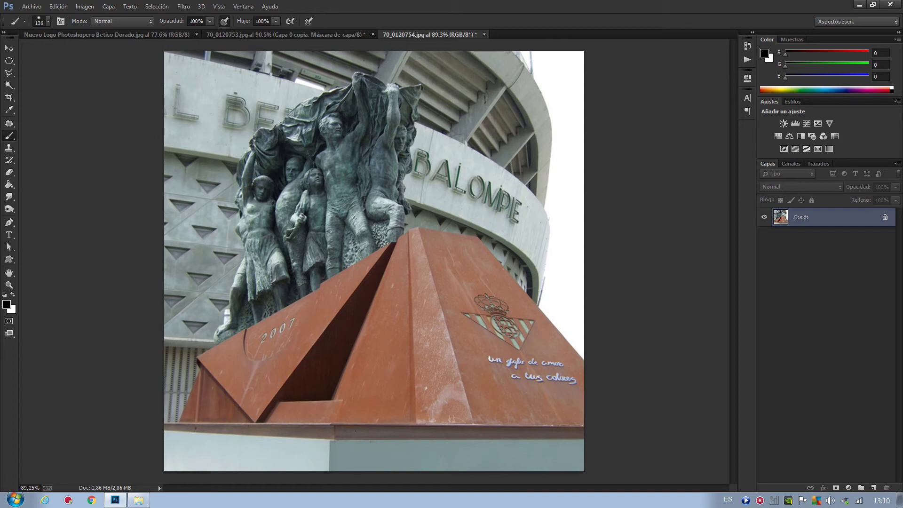
Play the Doble Enfoque action from mis acciones on 70_0120754.jpg.
click(748, 60)
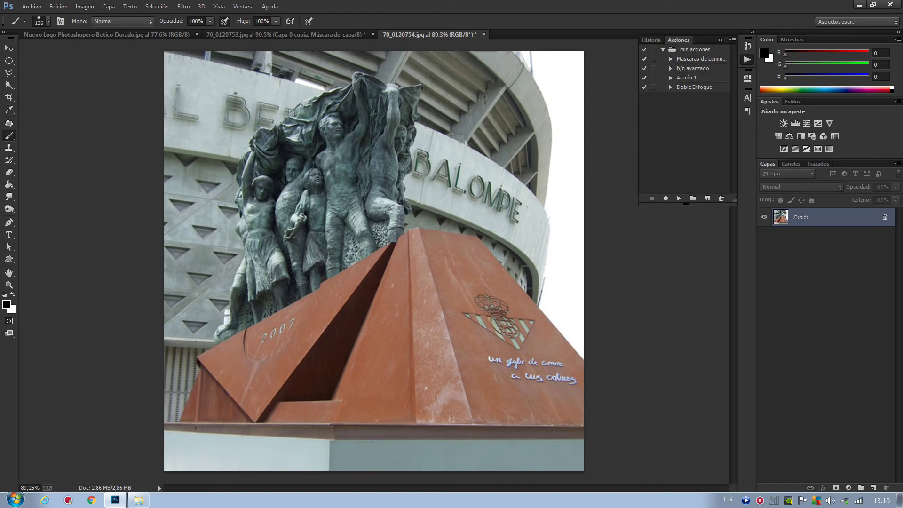
click(684, 88)
click(679, 199)
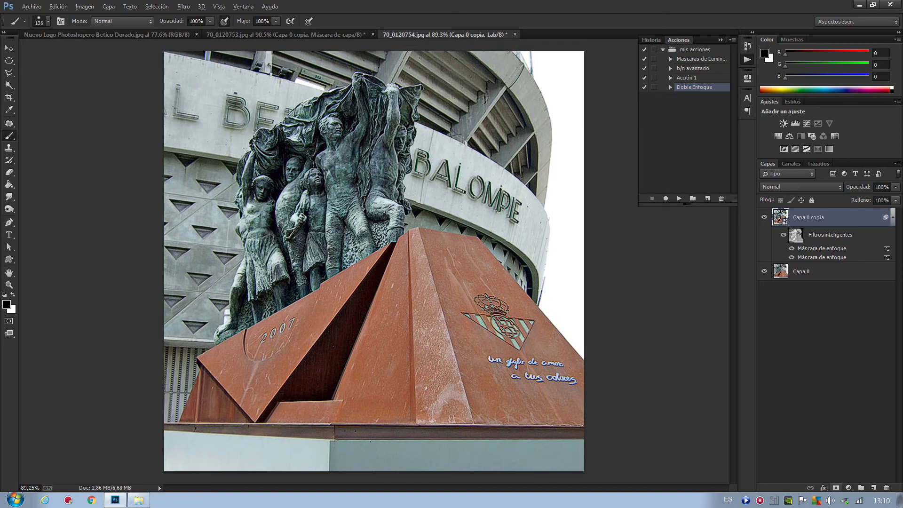
Add a black mask to Capa 0 copia and paint white across the stadium beside the statue.
alt+click(836, 488)
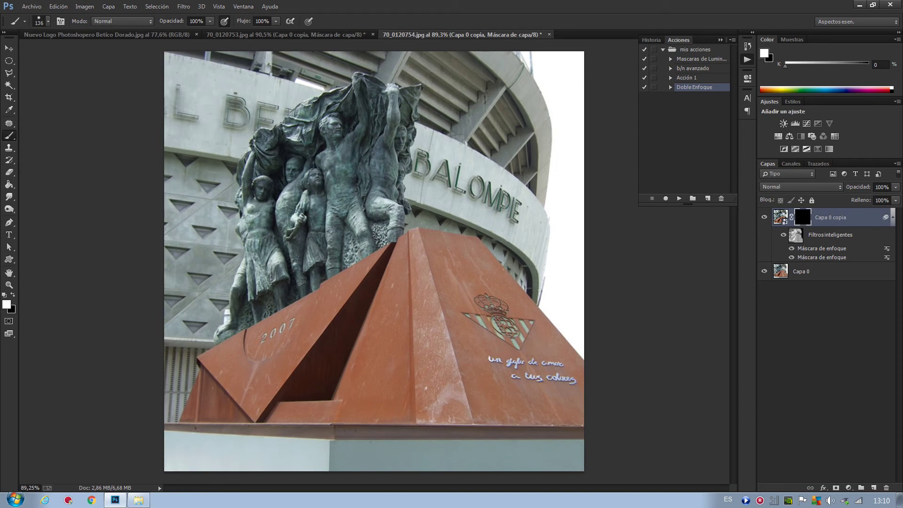
mouse_move(506, 202)
mouse_down()
mouse_move(419, 164)
mouse_move(522, 169)
mouse_move(518, 113)
mouse_move(499, 82)
mouse_move(466, 61)
mouse_move(275, 64)
mouse_move(188, 115)
mouse_move(202, 231)
mouse_move(176, 351)
mouse_up()
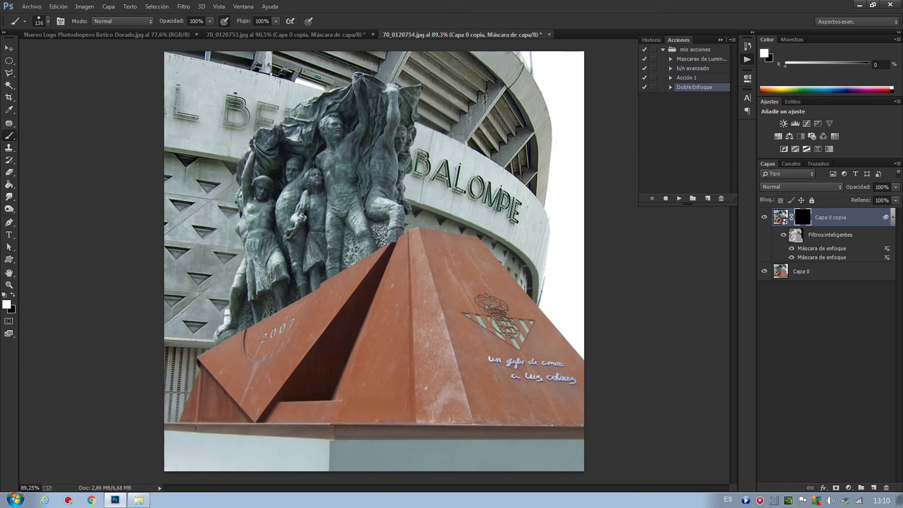
mouse_move(202, 301)
mouse_down()
mouse_move(227, 257)
mouse_move(228, 212)
mouse_up()
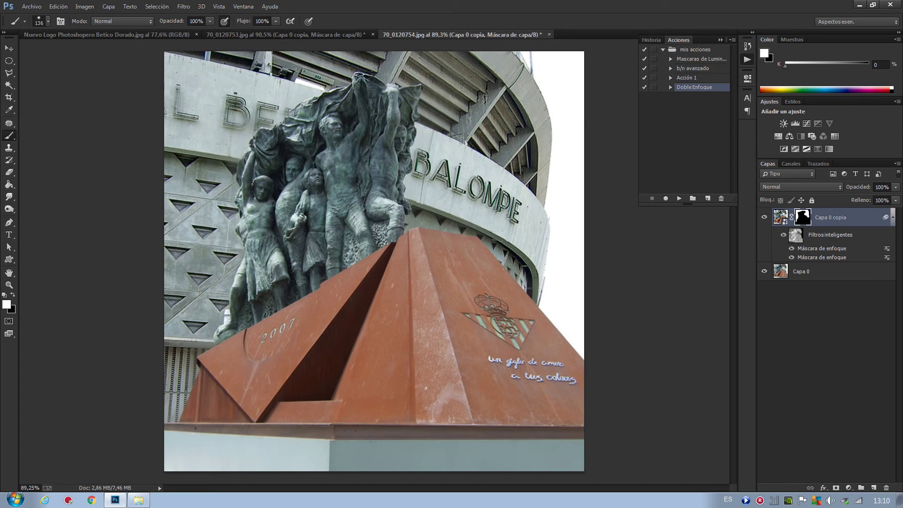
Pick a mid grey foreground and lower the sharpened layer's opacity to about half.
click(7, 304)
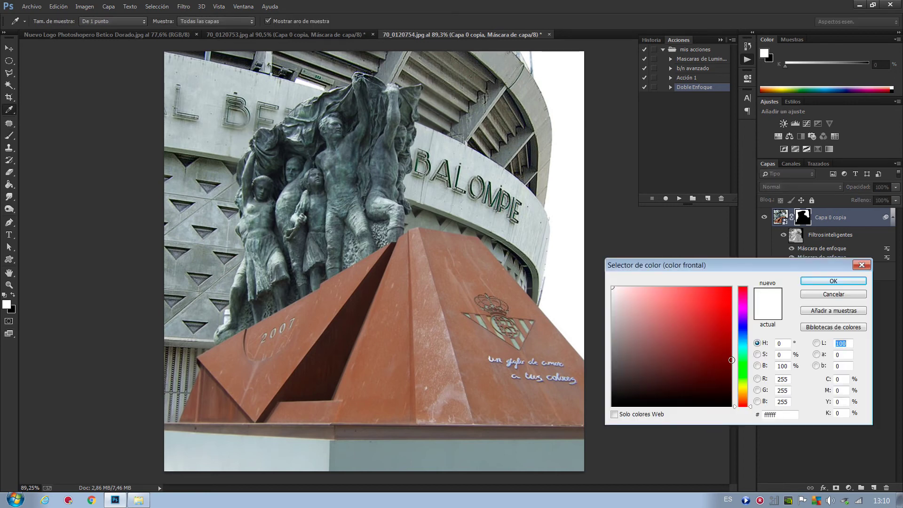
click(612, 334)
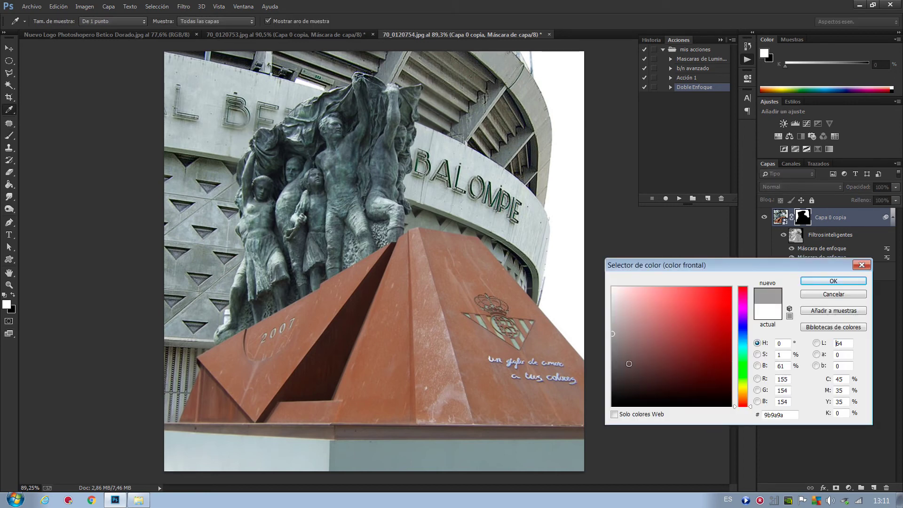
click(830, 281)
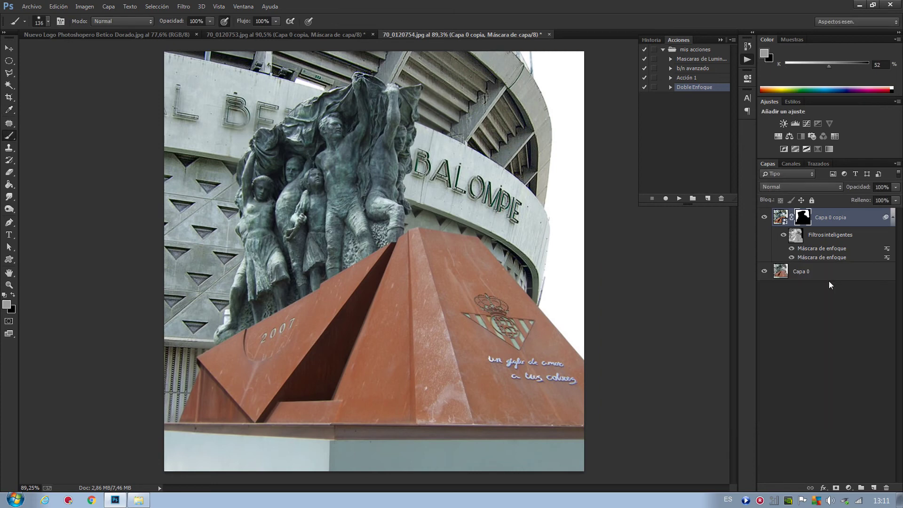
mouse_move(860, 188)
mouse_down()
mouse_move(845, 191)
mouse_move(870, 193)
mouse_up()
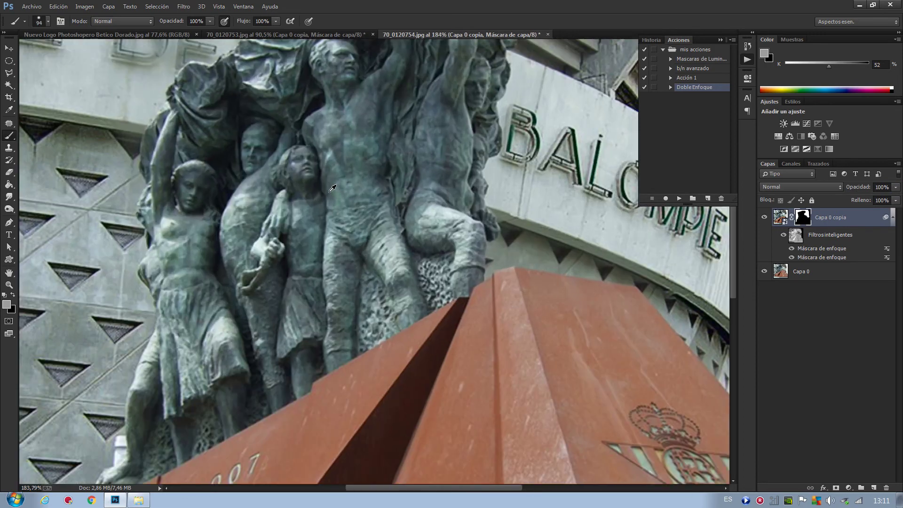
Paint the mask over the statue's torso, skirt, raised arm, drapery and legs.
mouse_move(307, 202)
mouse_down()
mouse_move(333, 188)
mouse_move(320, 108)
mouse_up()
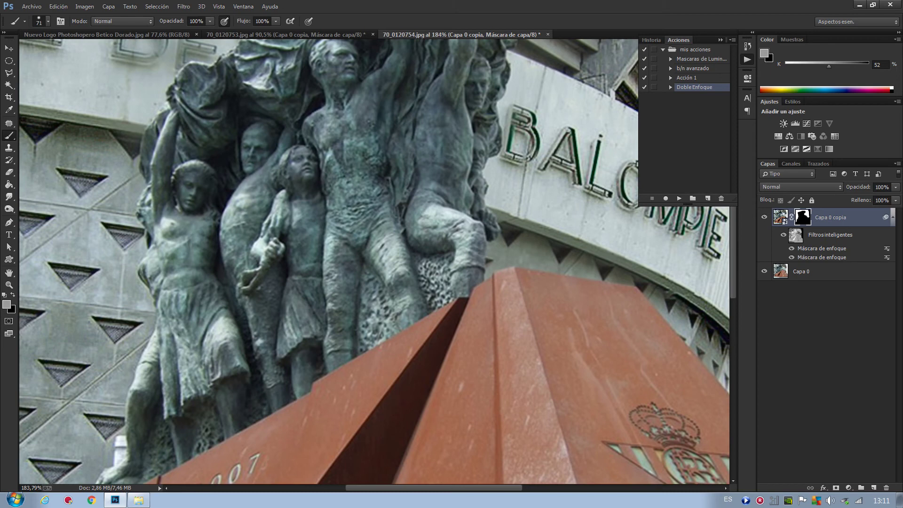
mouse_move(308, 178)
mouse_down()
mouse_move(288, 221)
mouse_move(264, 221)
mouse_up()
drag(242, 184, 191, 304)
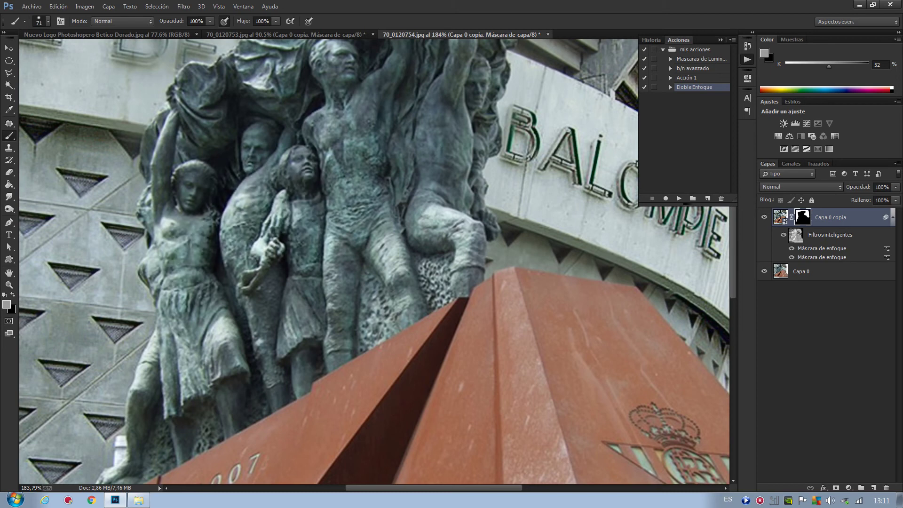
mouse_move(181, 207)
mouse_down()
mouse_move(175, 175)
mouse_move(209, 86)
mouse_move(294, 66)
mouse_up()
drag(395, 104, 414, 136)
drag(414, 172, 452, 202)
drag(400, 217, 418, 250)
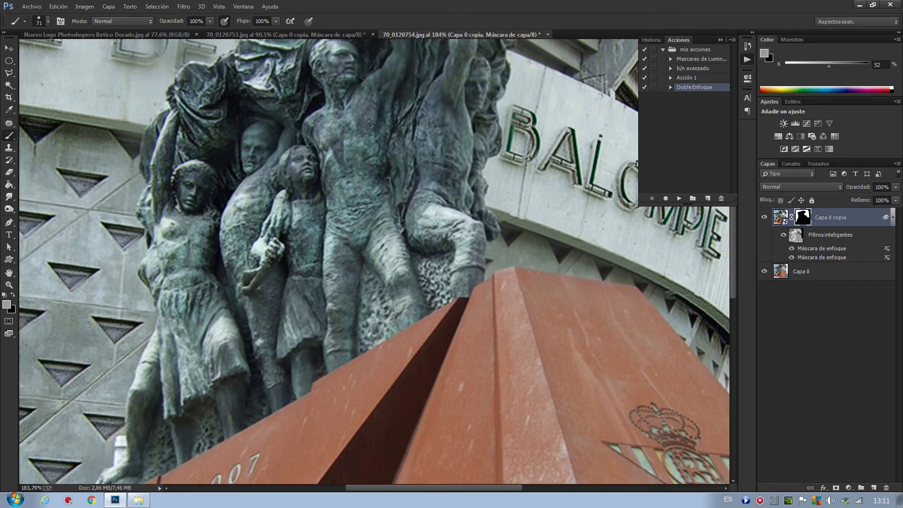
mouse_move(362, 254)
mouse_down()
mouse_move(165, 410)
mouse_move(137, 470)
mouse_move(197, 444)
mouse_move(318, 343)
mouse_move(405, 311)
mouse_move(451, 266)
mouse_up()
Paint the mask over the man's head, the flag, a child's face and the right figure's arm.
scroll(451, 266, up, 5)
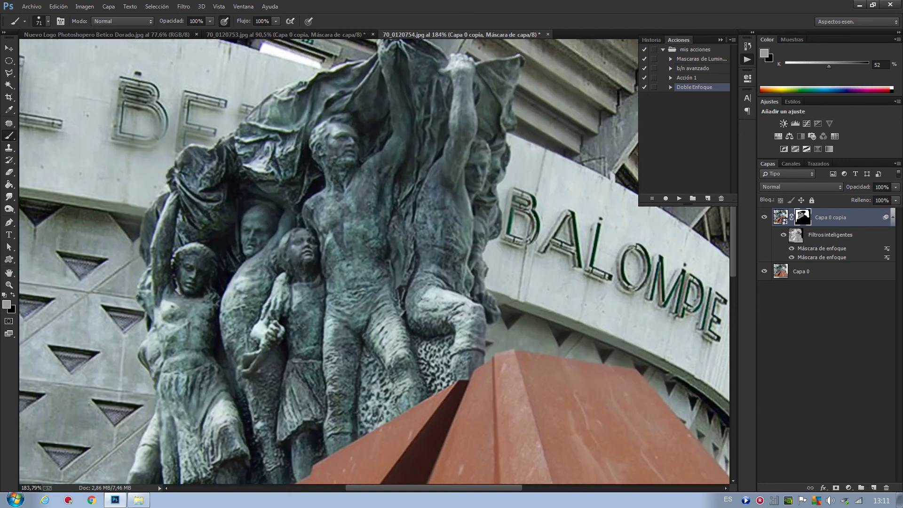
mouse_move(383, 144)
mouse_down()
mouse_move(342, 107)
mouse_move(261, 115)
mouse_up()
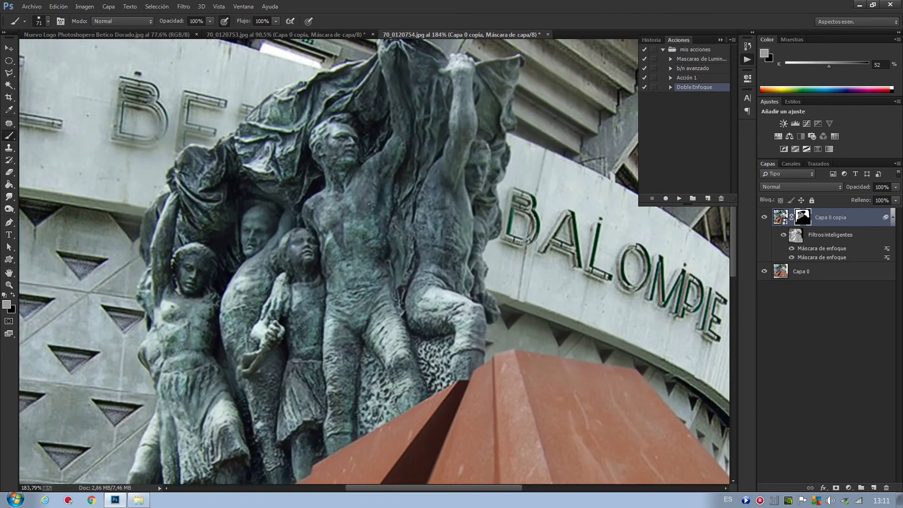
drag(254, 211, 247, 225)
mouse_move(419, 117)
mouse_down()
mouse_move(475, 89)
mouse_move(489, 122)
mouse_move(470, 177)
mouse_move(473, 243)
mouse_up()
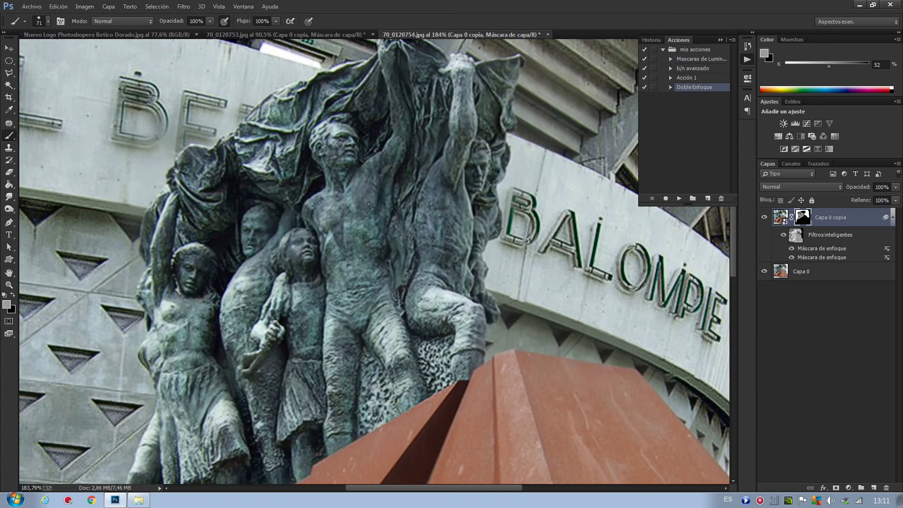
alt+scroll(443, 203, down, 5)
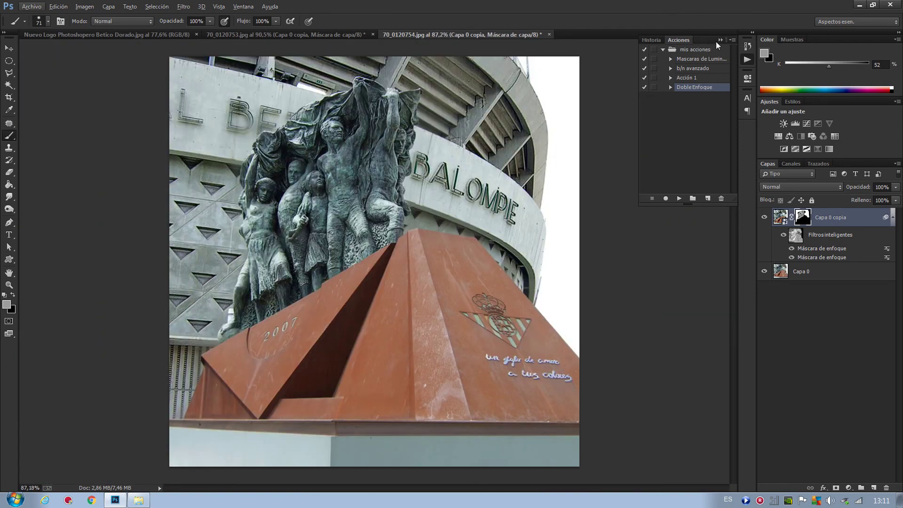
Hide the Actions panel, toggle Capa 0 copia to compare, and reopen a Máscara de enfoque filter.
click(720, 40)
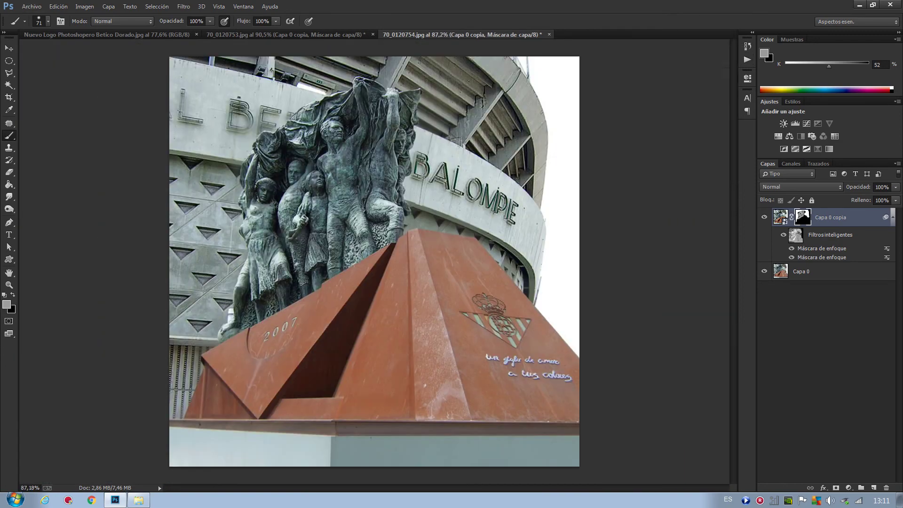
click(765, 218)
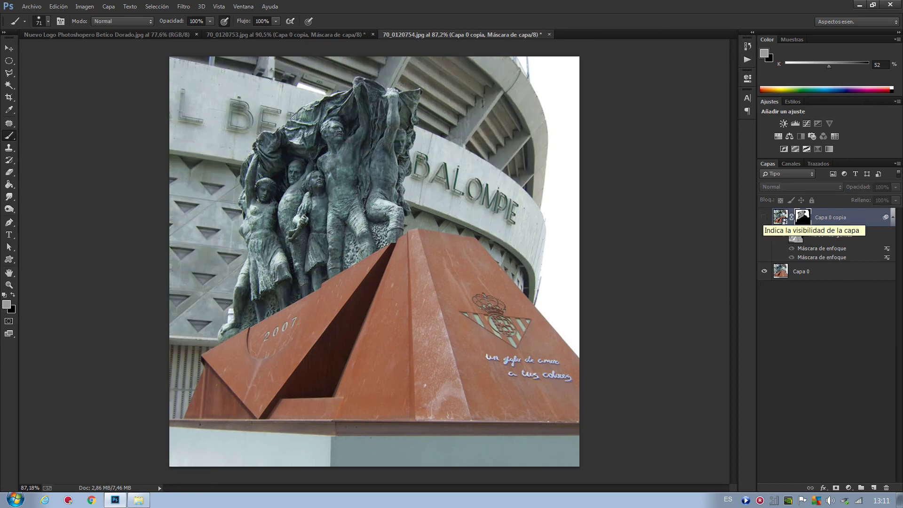
click(764, 218)
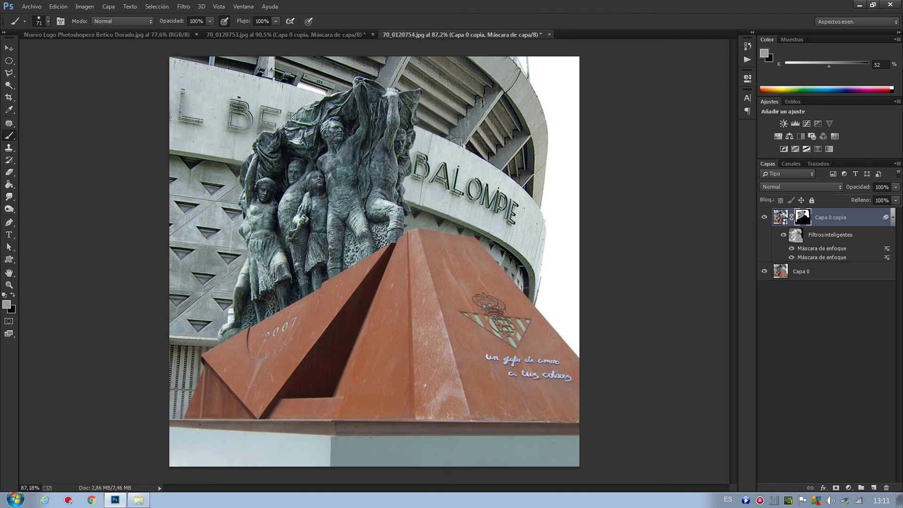
double_click(821, 257)
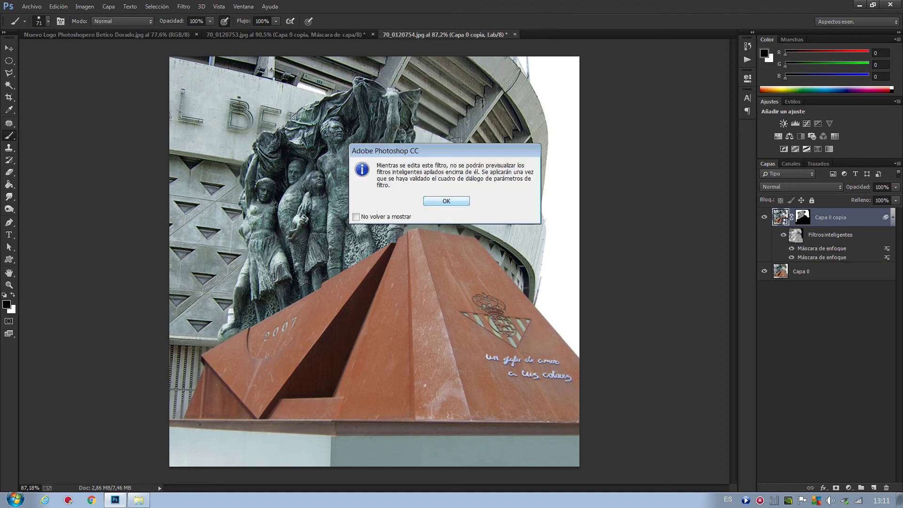
Preview a 51,7-pixel Unsharp Mask radius, then cancel to keep the original settings.
click(449, 202)
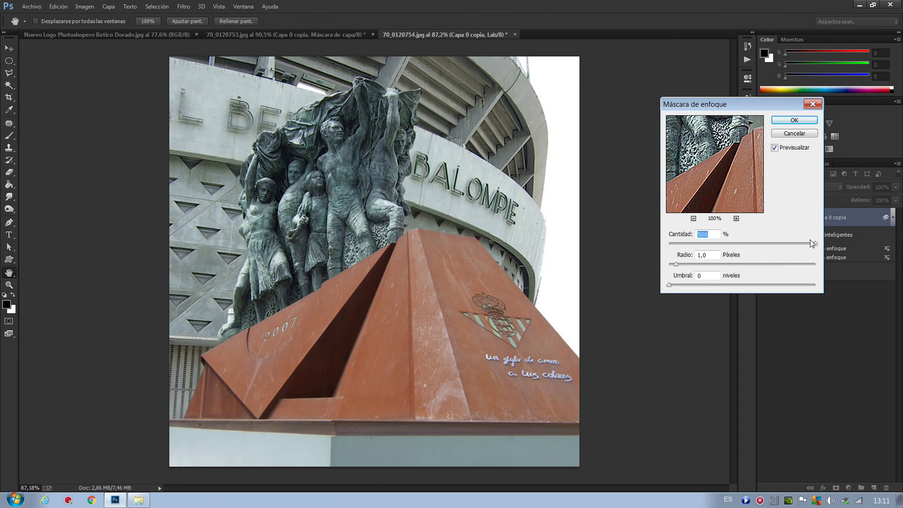
mouse_move(677, 264)
mouse_down()
mouse_move(773, 264)
mouse_move(750, 264)
mouse_up()
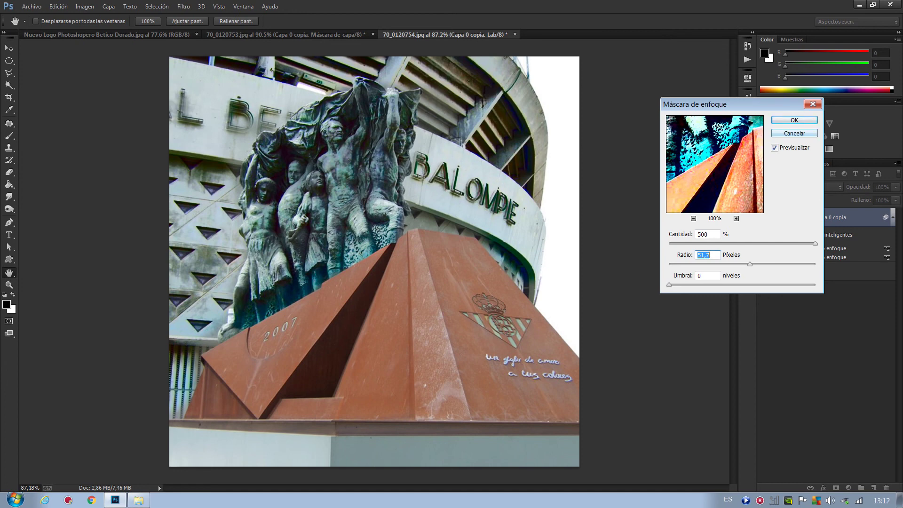
key(Escape)
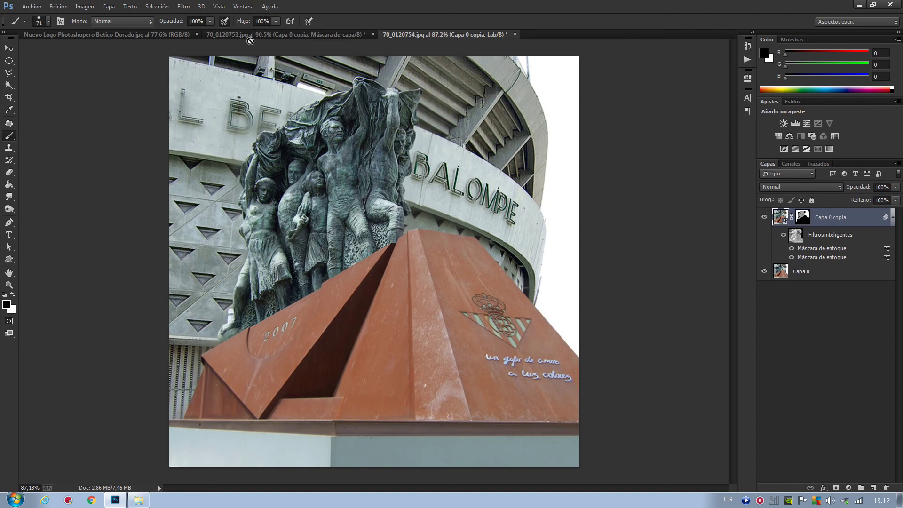
Flip between the 70_0120753 and 70_0120754 photos, then stamp visible layers into Capa 1.
click(276, 35)
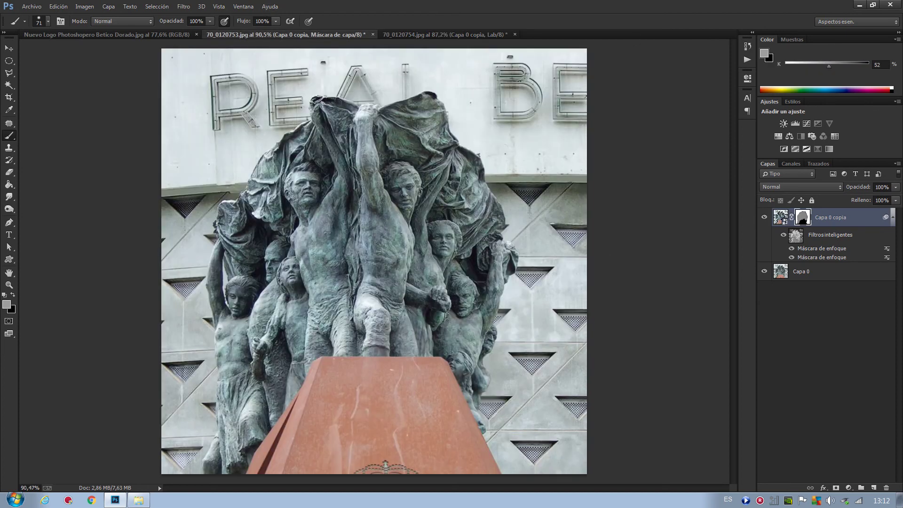
click(411, 35)
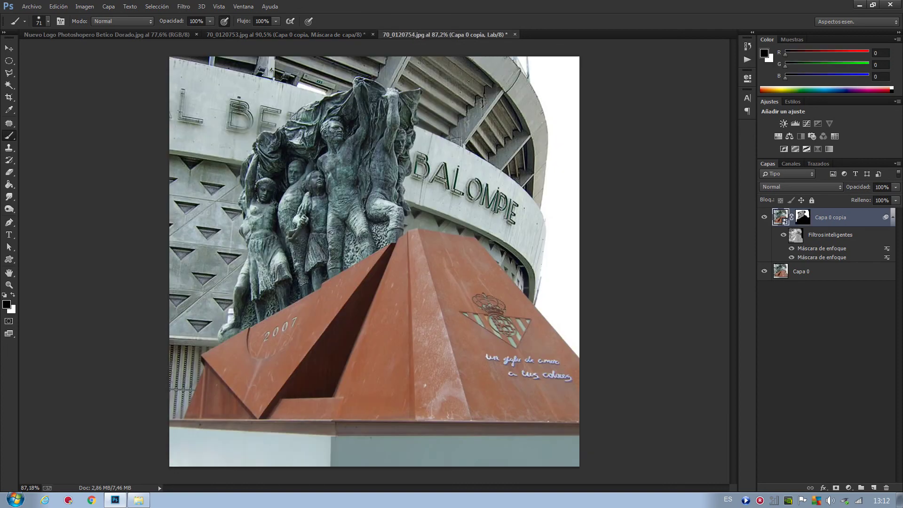
click(272, 37)
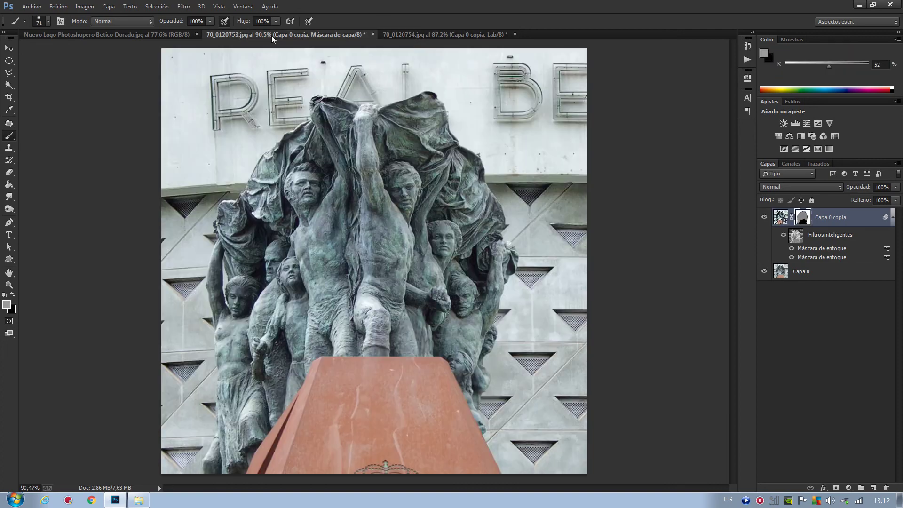
click(414, 35)
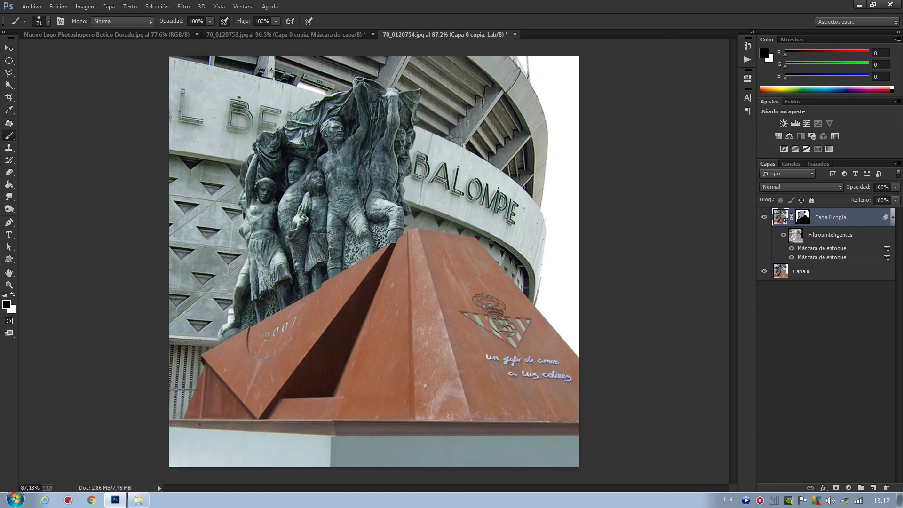
key(ctrl+shift+alt+e)
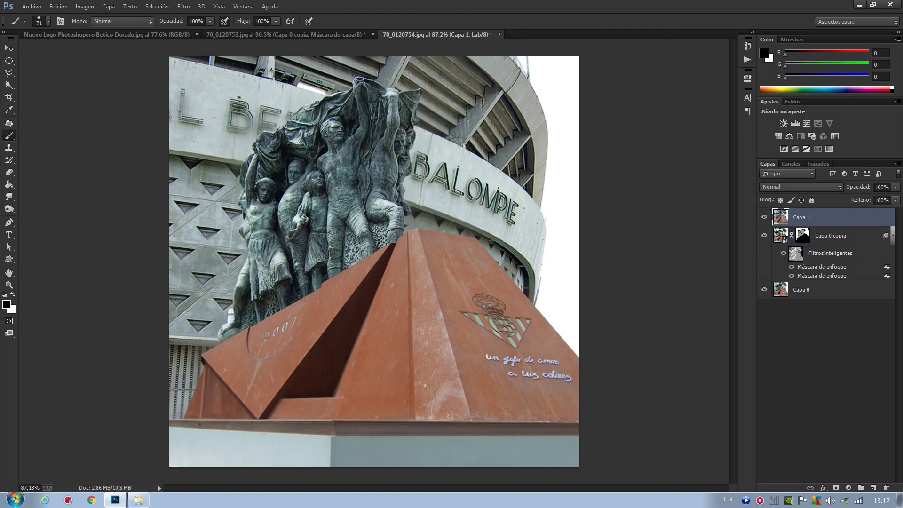
Check the image's colour mode without changes, then hide the merged Capa 1 layer.
click(85, 6)
mouse_move(113, 18)
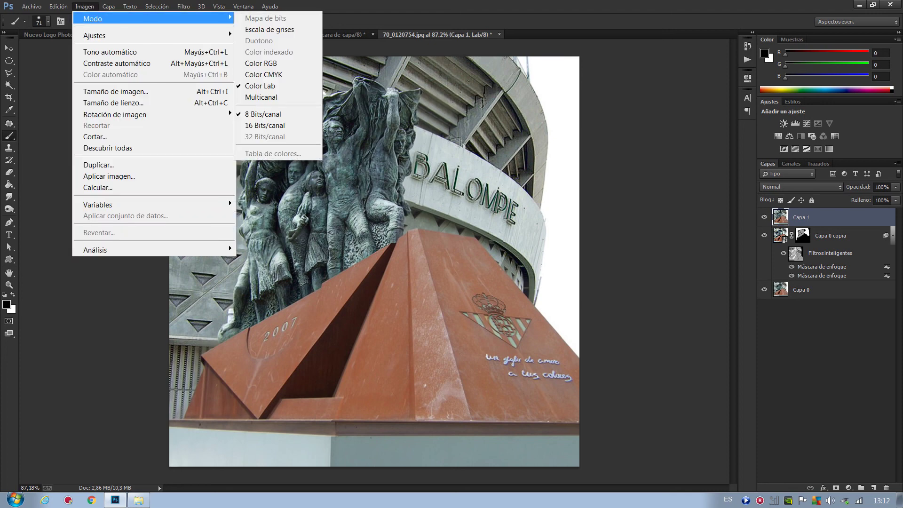
key(Return)
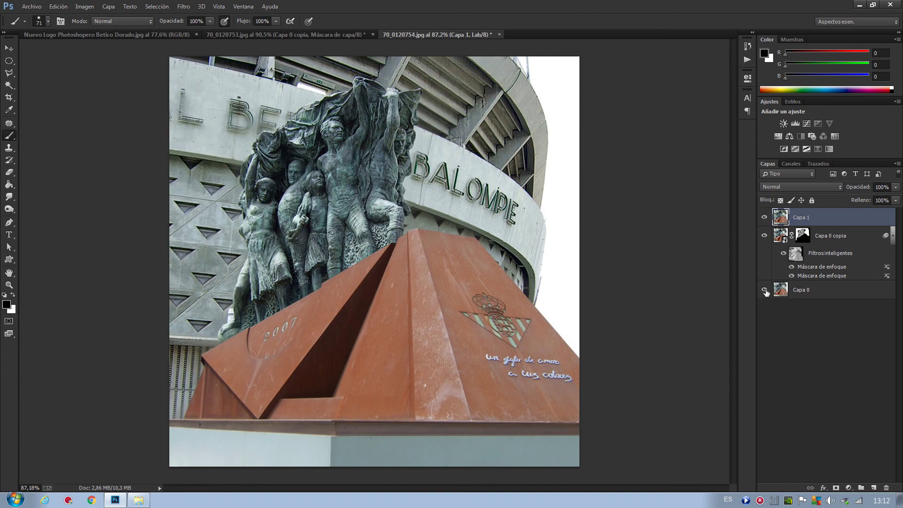
click(765, 218)
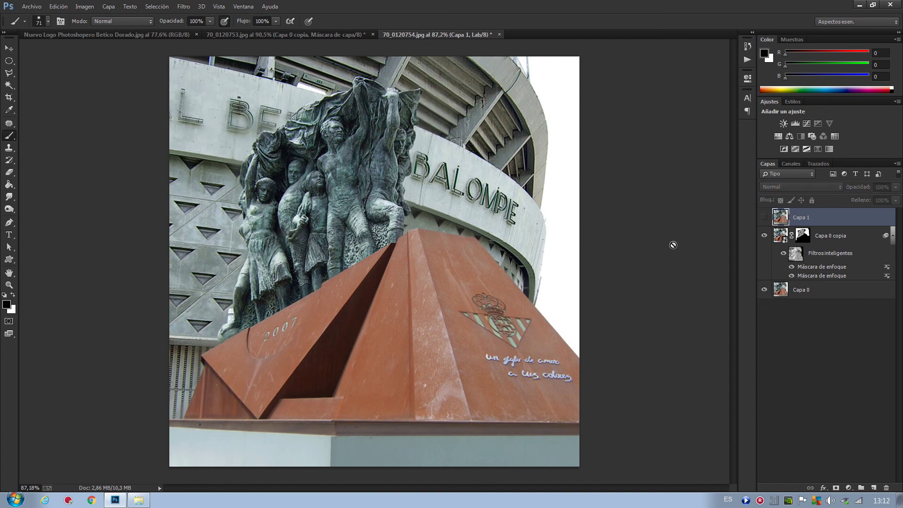
Compare the 70_0120753 and 70_0120754 statue photos, then show the Nuevo Logo Photoshopero Betico Dorado.jpg document.
click(299, 35)
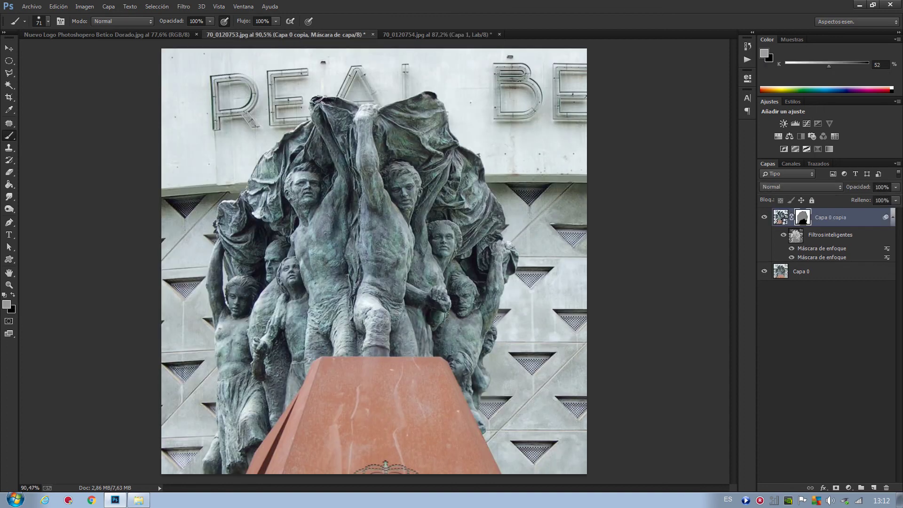
click(410, 34)
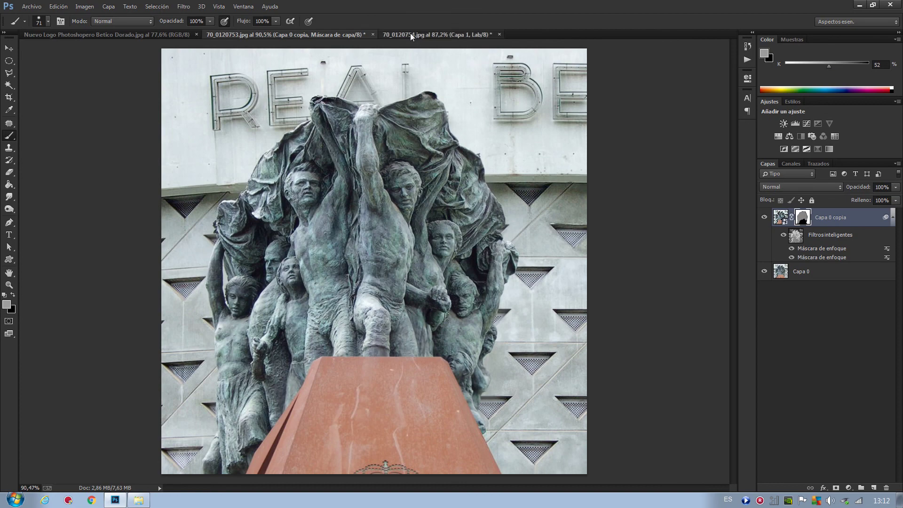
click(299, 34)
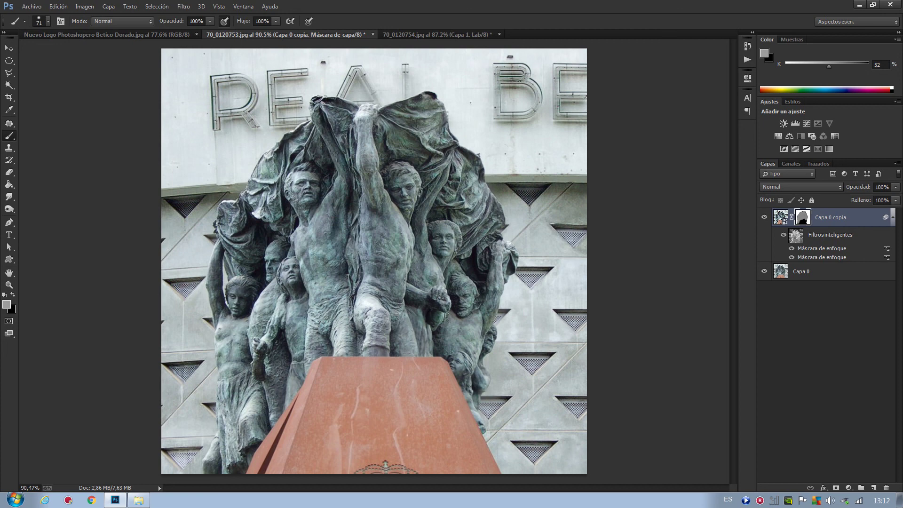
click(108, 35)
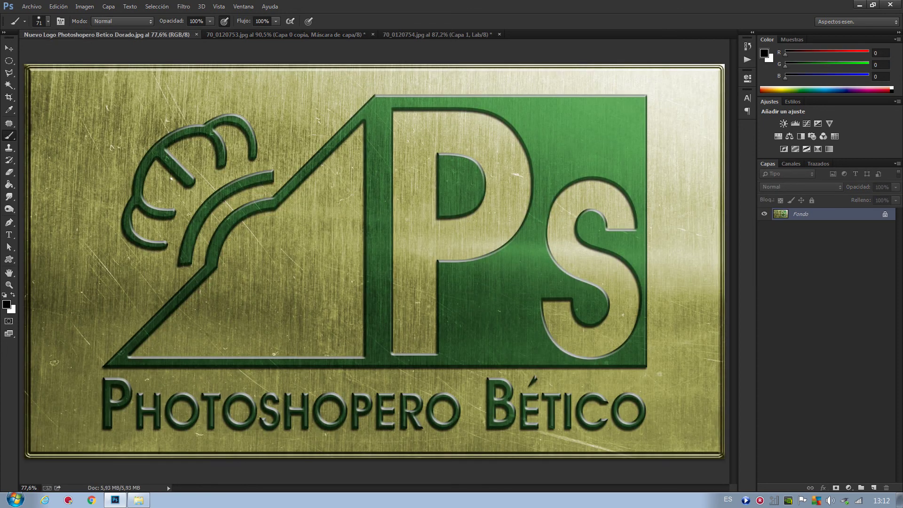